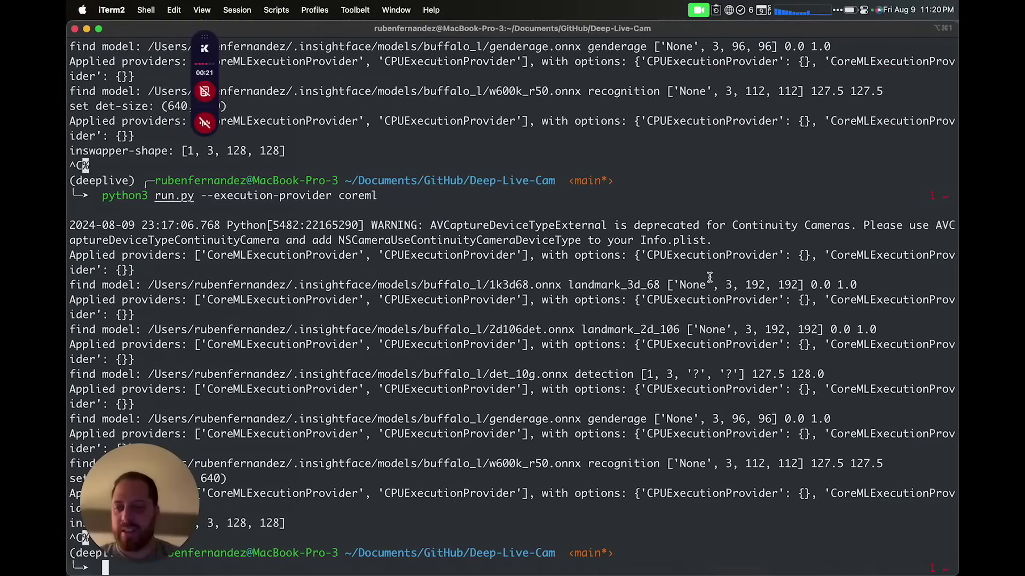
Clear the iTerm2 terminal screen with the clear command
left_click_drag(175, 481, 876, 477)
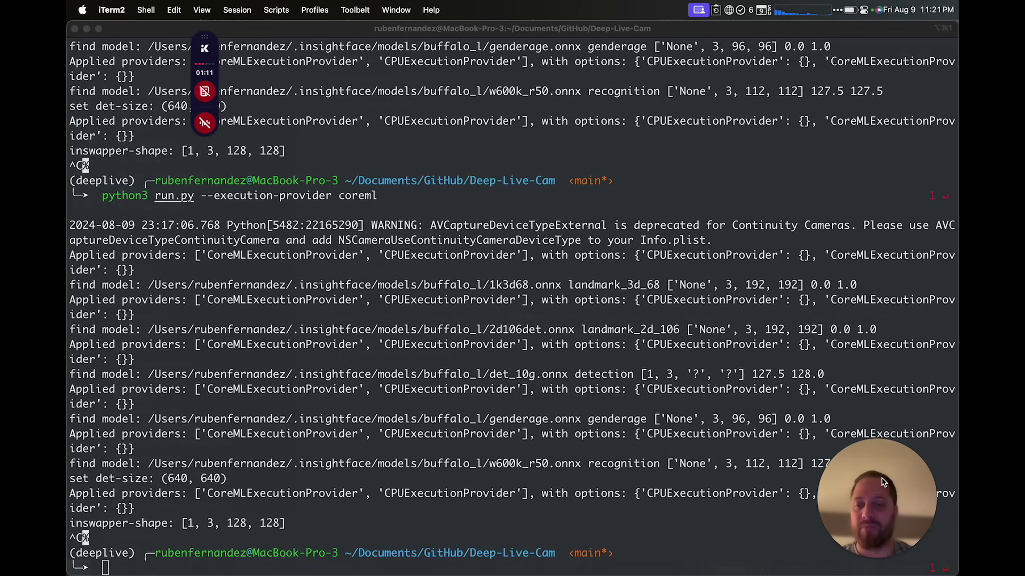
left_click(426, 328)
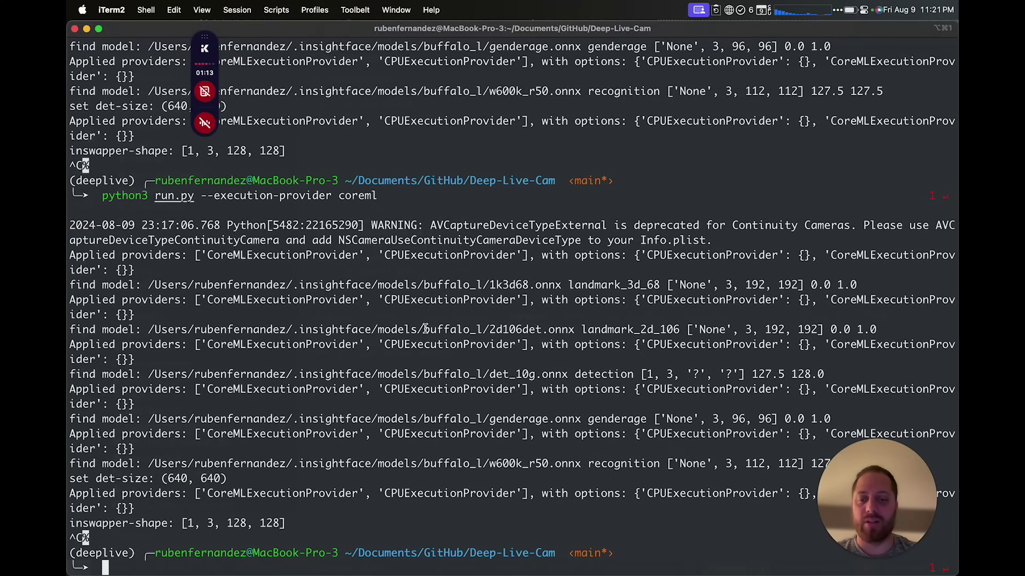
type("clear")
key("Return")
In Chrome's Deep-Live-Cam repository tab, copy the HTTPS clone URL from the Code menu
key("super+space")
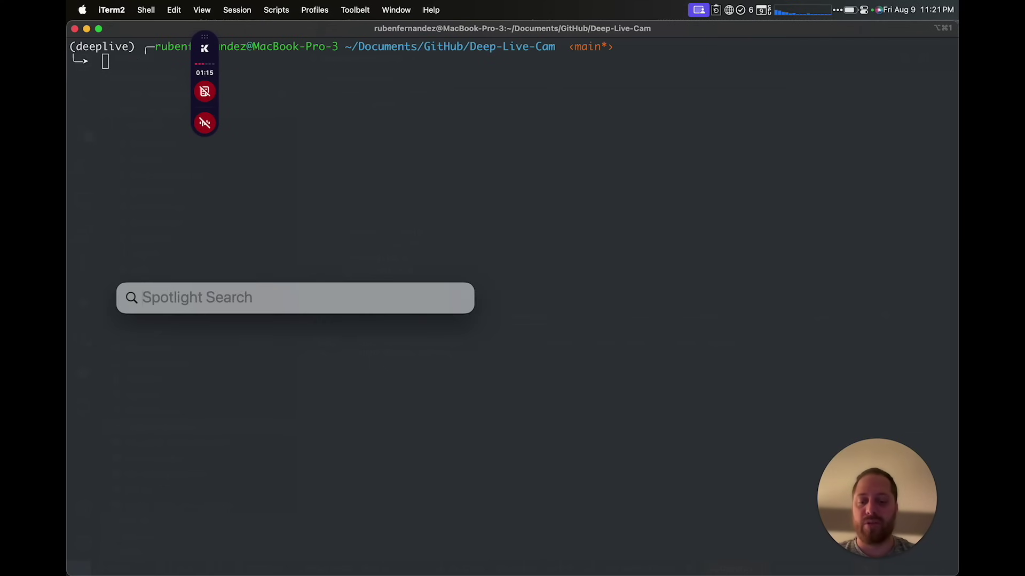
type("chrom")
key("Return")
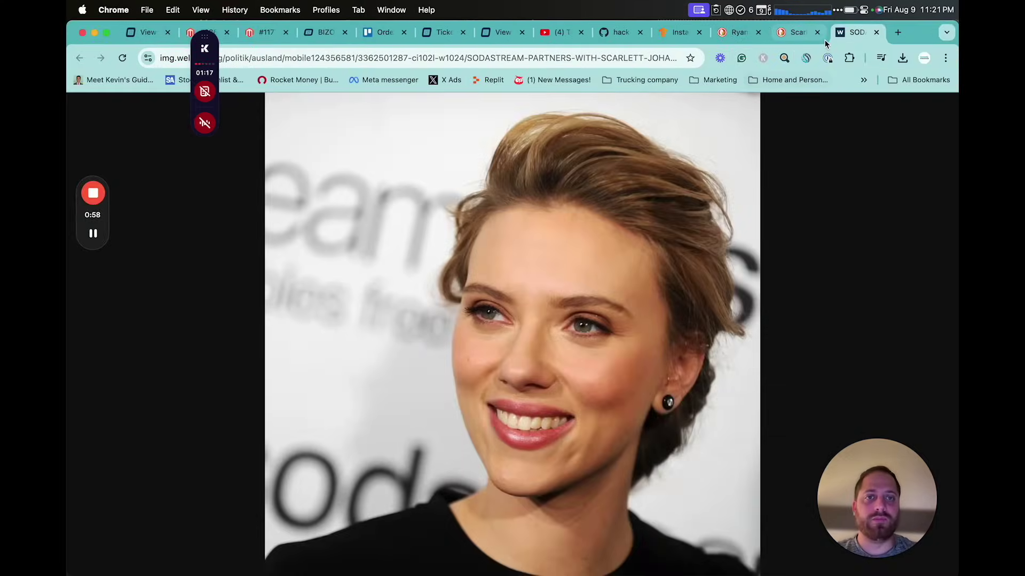
left_click(638, 32)
scroll(348, 388, "up", 15)
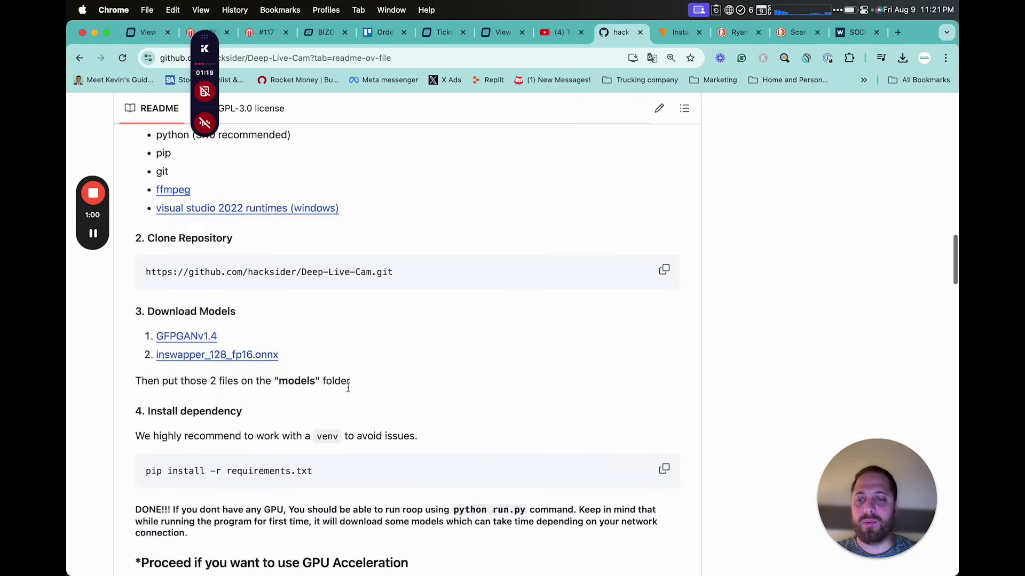
scroll(348, 388, "up", 3)
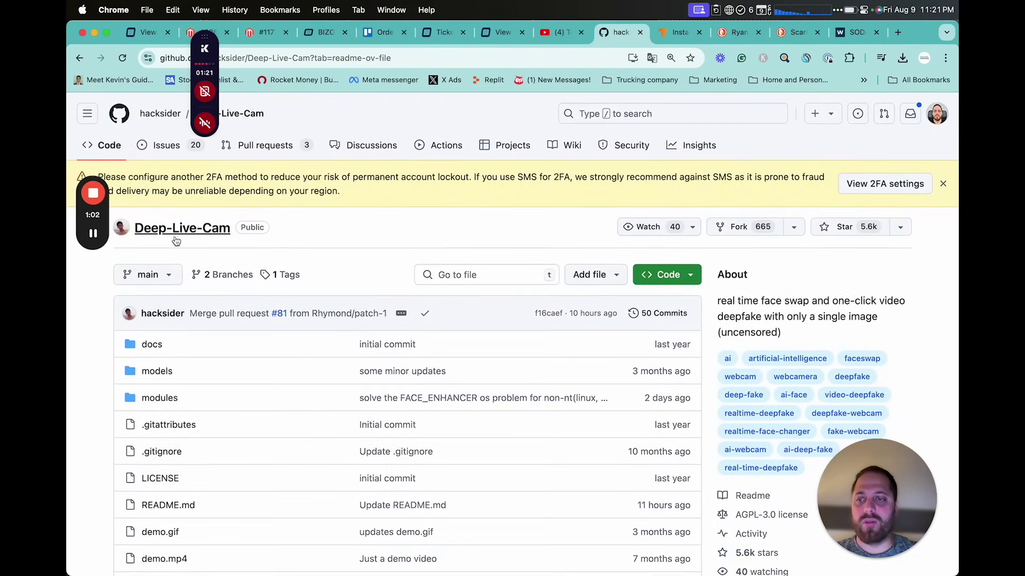
scroll(342, 245, "down", 3)
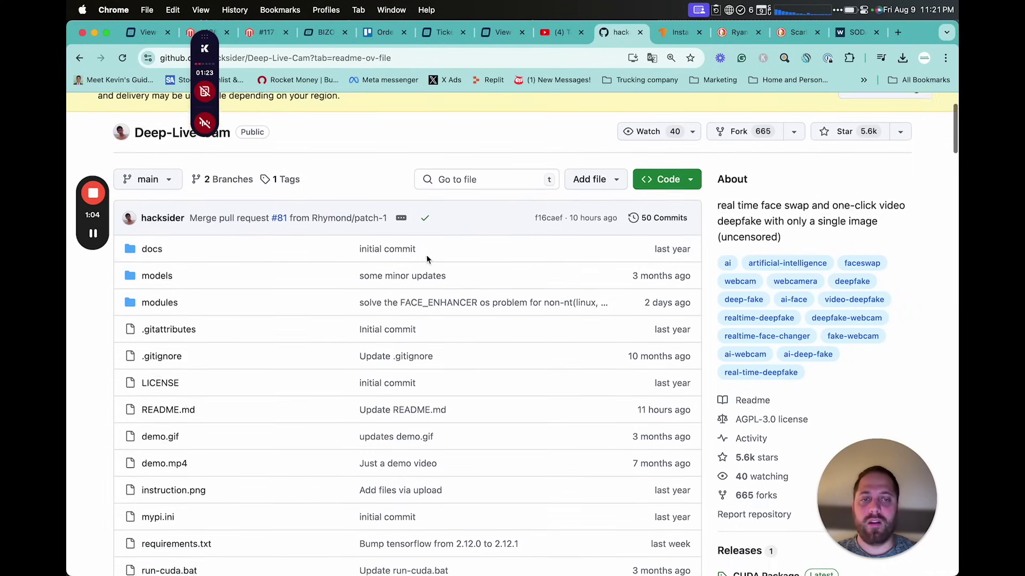
left_click(674, 179)
left_click(682, 294)
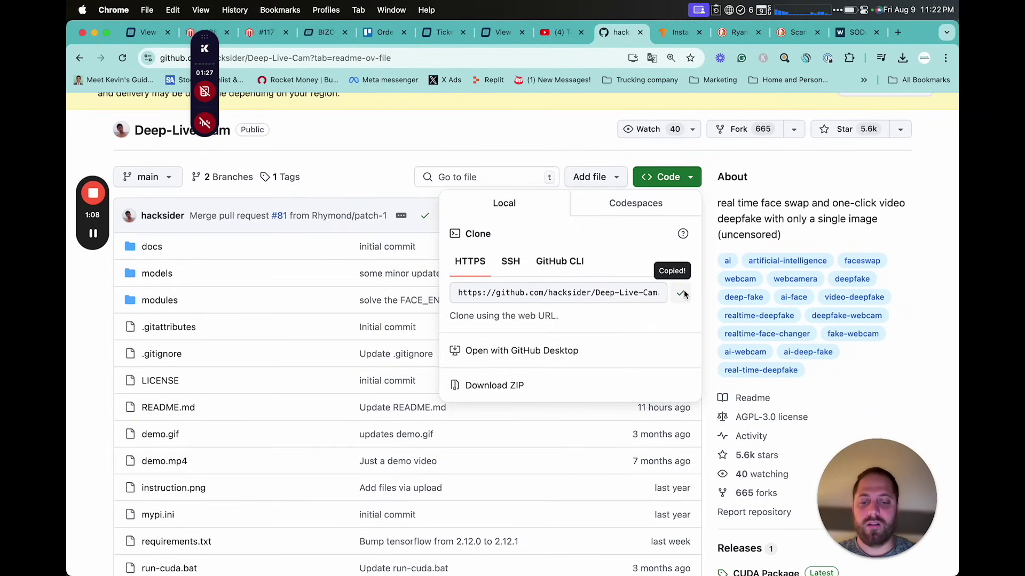
Back in iTerm2, run git clone with the copied Deep-Live-Cam URL
key("super+space")
type("iterm")
key("Return")
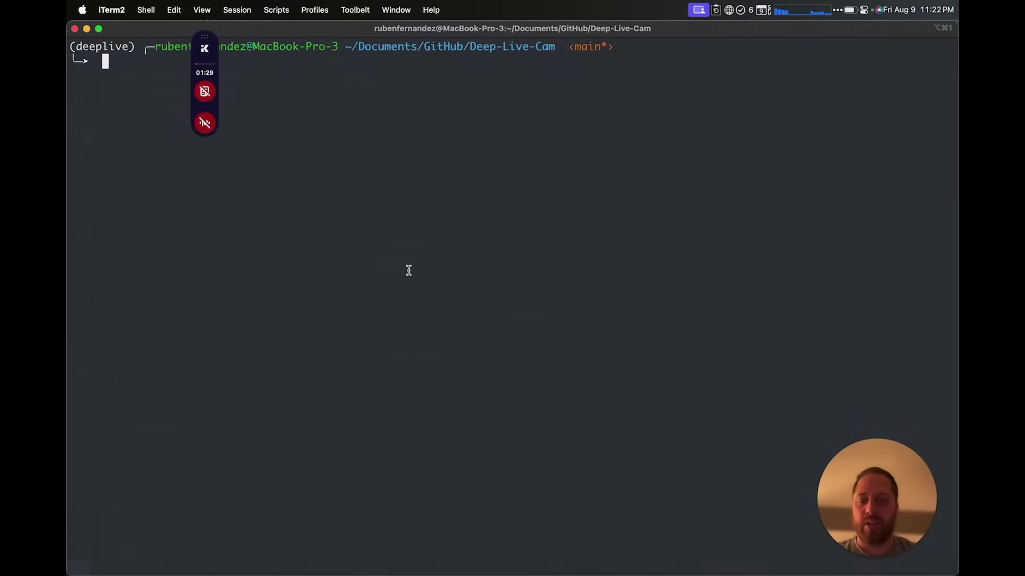
type("git clione")
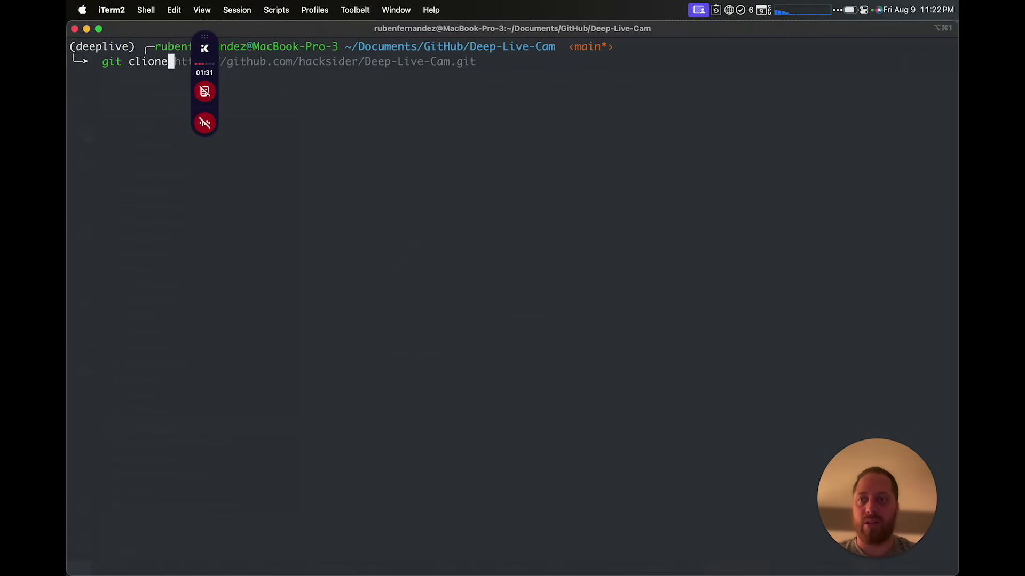
key("BackSpace")
key("BackSpace")
key("BackSpace")
key("BackSpace")
type("one")
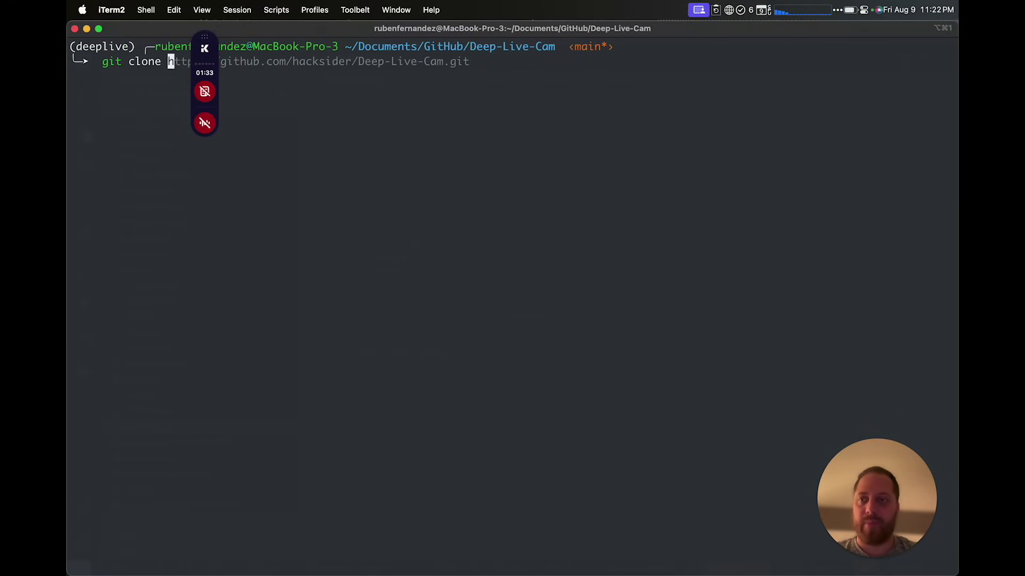
key("super+v")
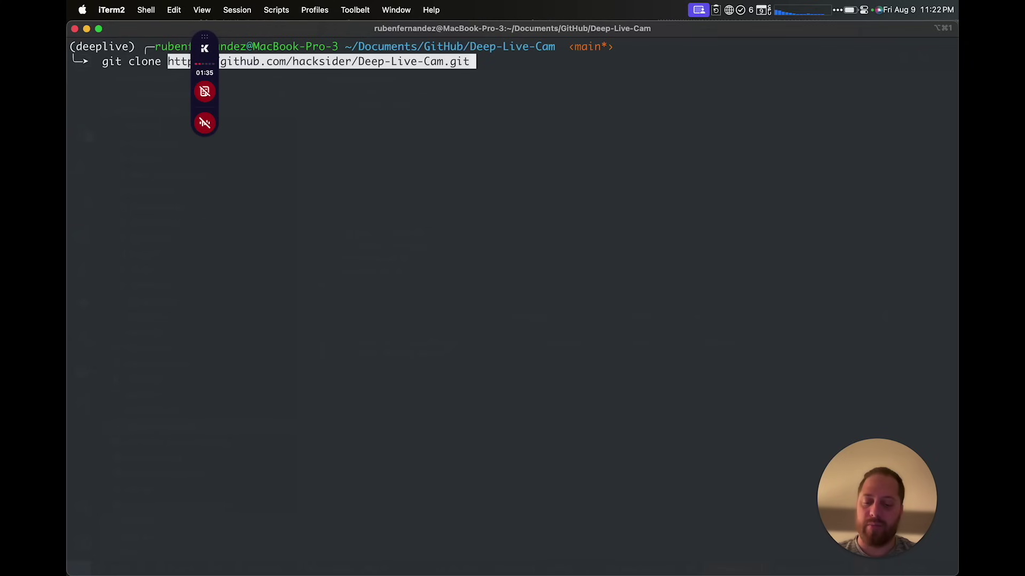
key("Return")
Try cd Deep-Live-Cam, then list the folder's files with ls
type("cd ")
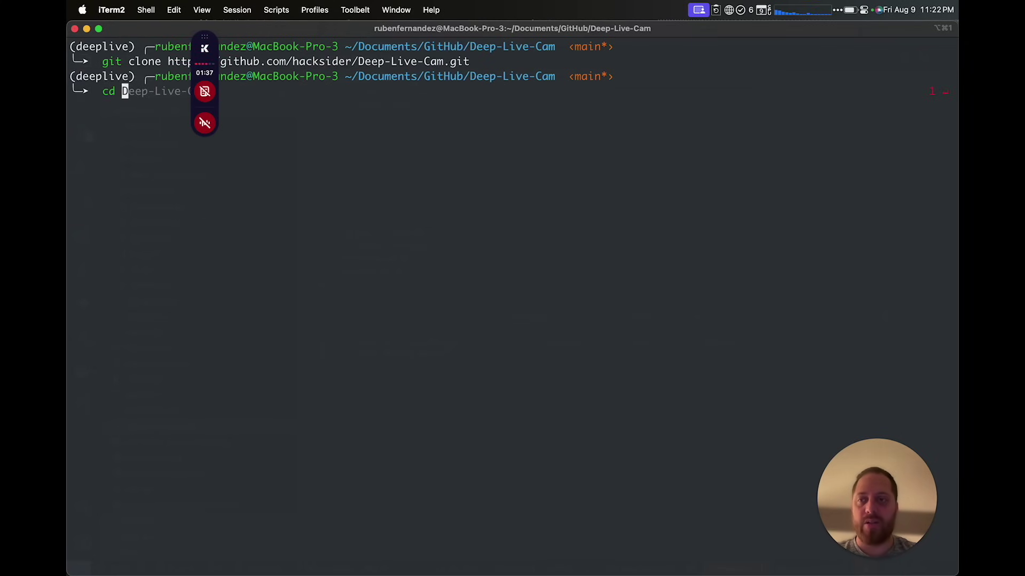
type("Deep")
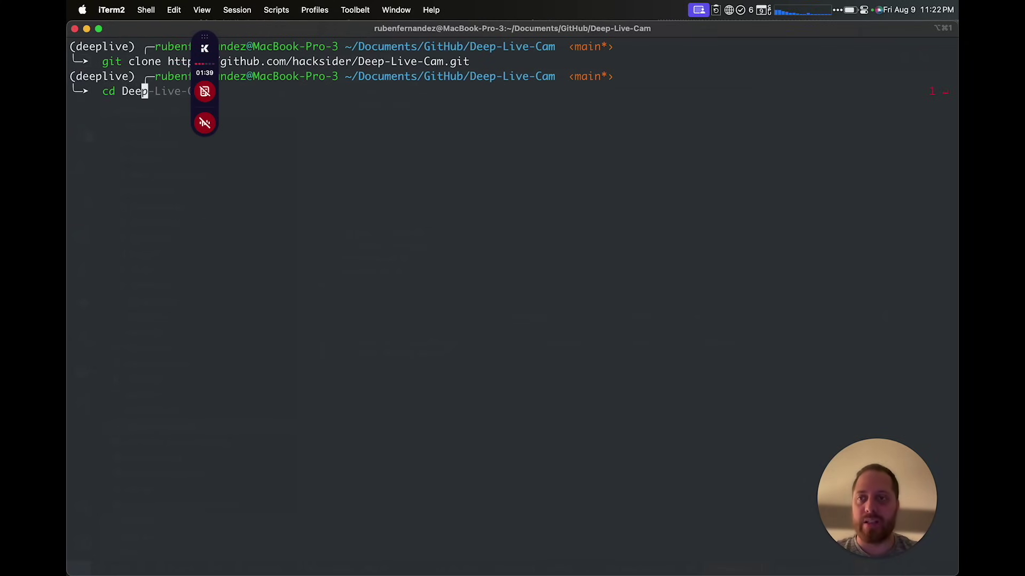
left_click_drag(206, 36, 945, 52)
left_click(106, 163)
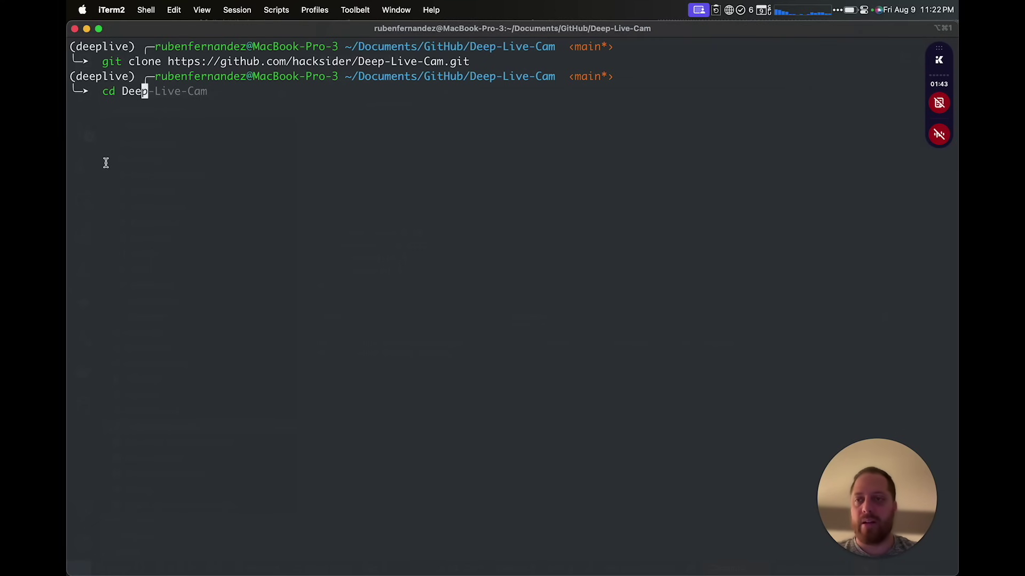
key("Right")
key("Return")
type("ls")
key("Return")
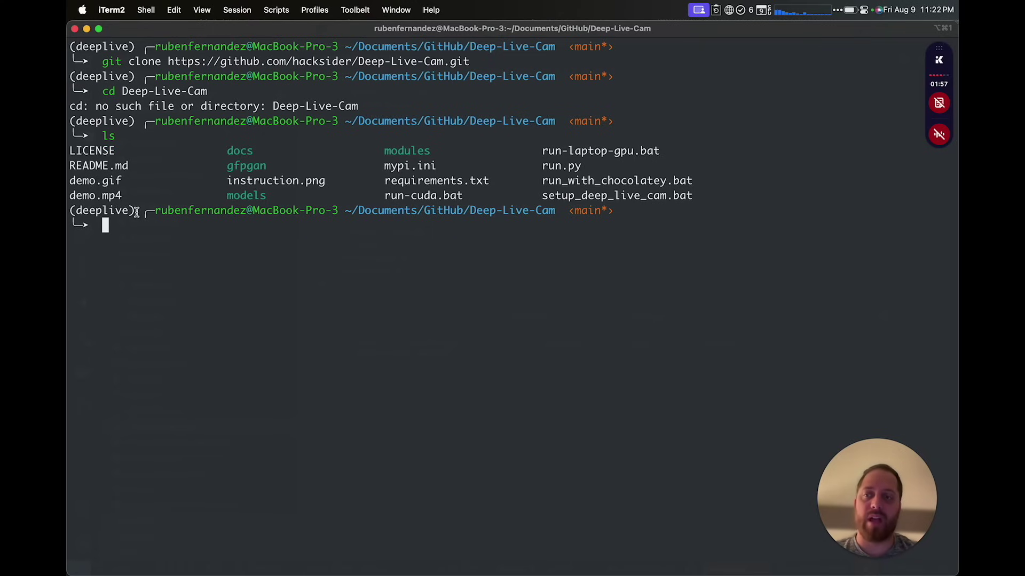
left_click_drag(134, 211, 70, 211)
left_click(157, 225)
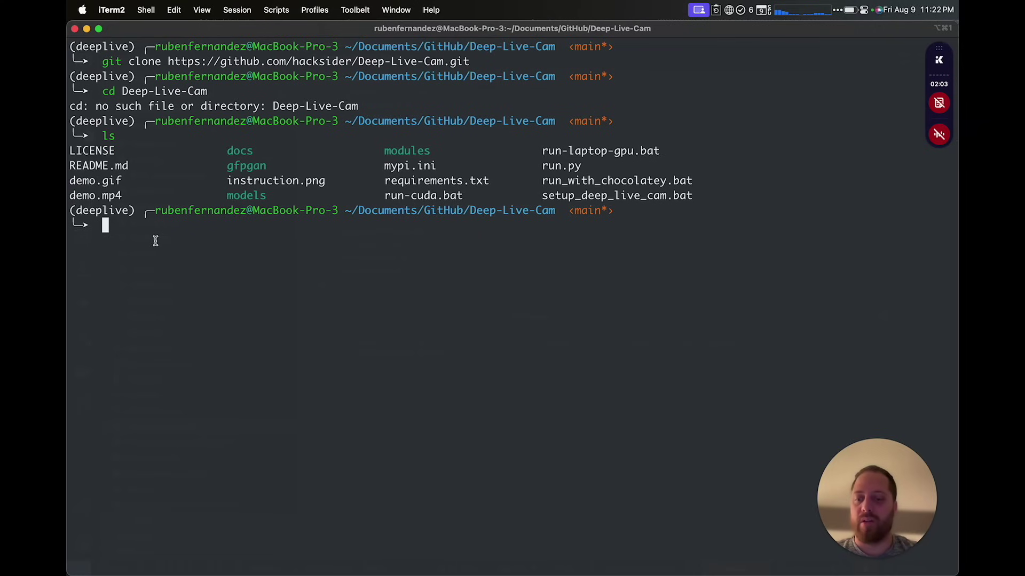
Start a conda create command, then abort it with Ctrl+C
type("g")
key("BackSpace")
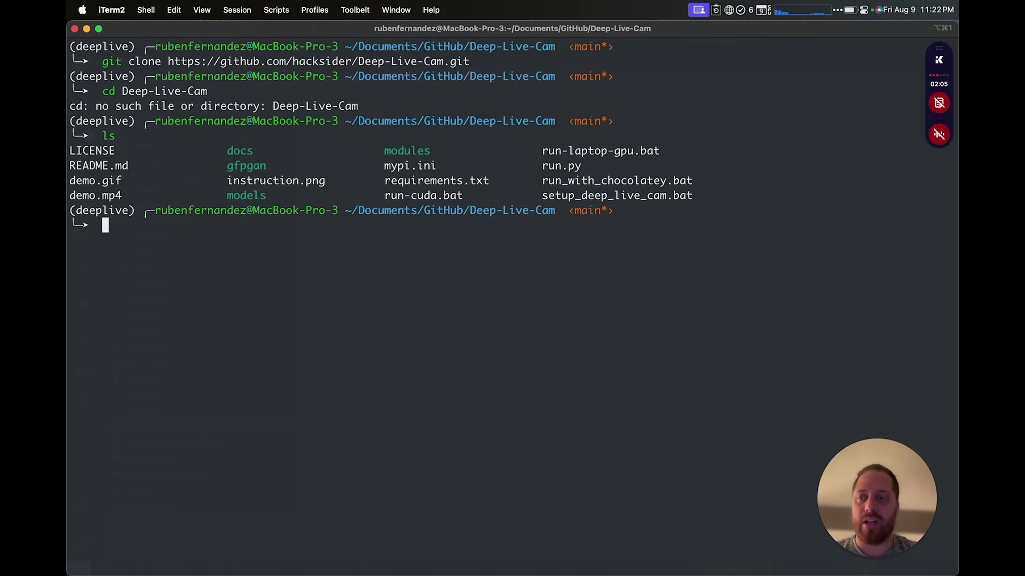
type("conda cre")
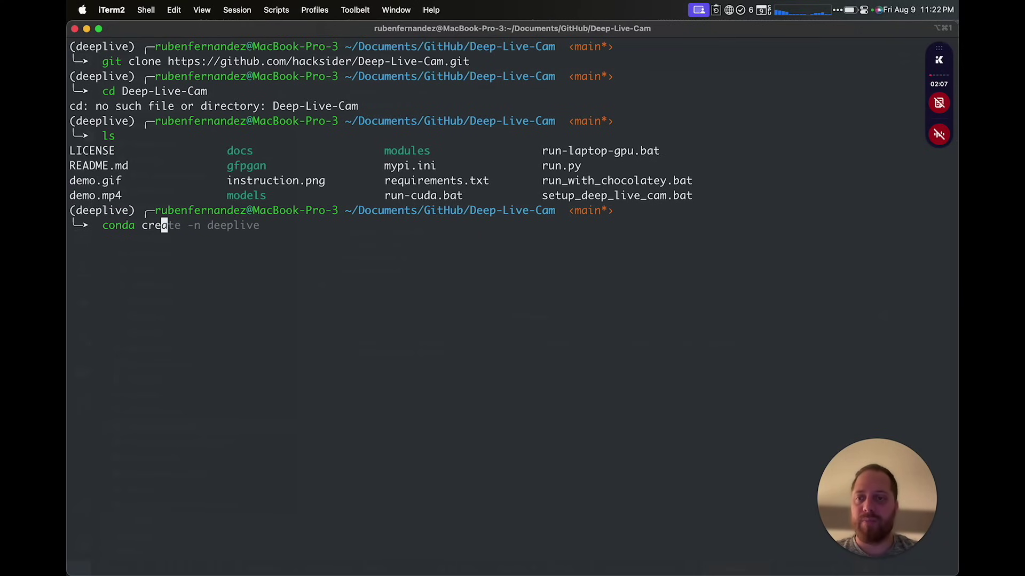
key("Right")
key("ctrl+c")
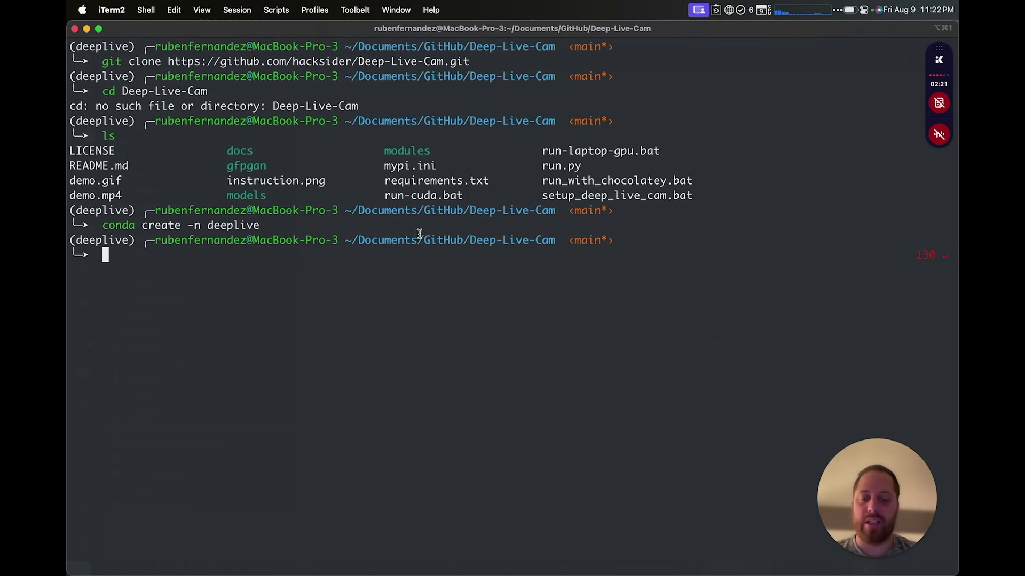
Type sudo vim requirements.txt, then cancel it with Ctrl+C
type("sudo vim ")
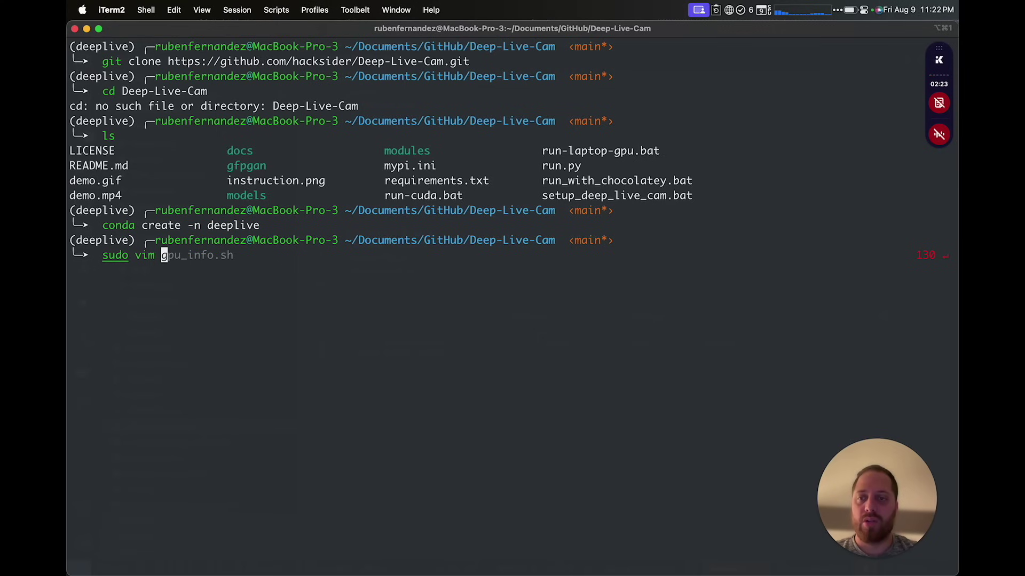
type("requirements.txt")
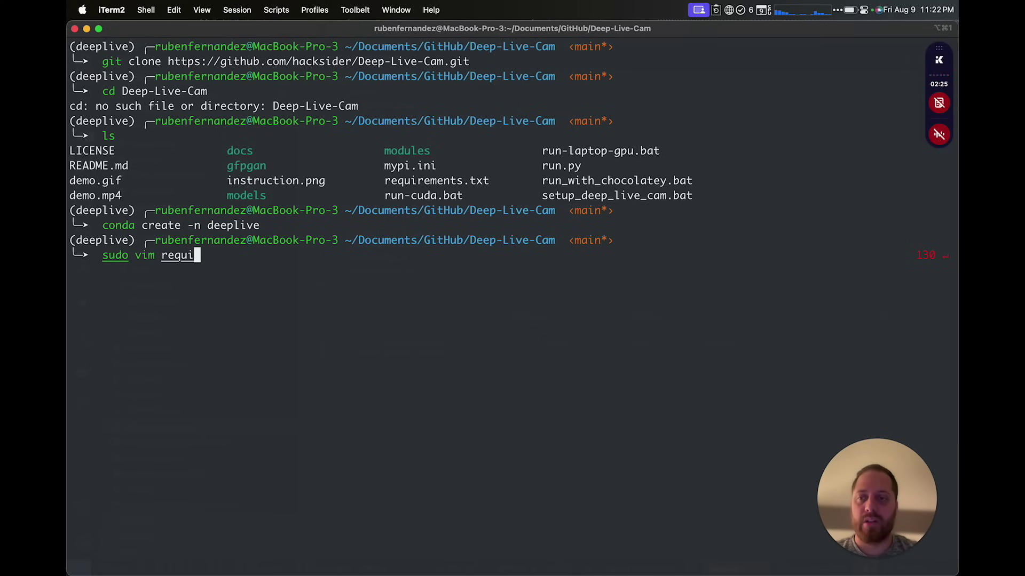
key("BackSpace")
key("BackSpace")
key("ctrl+c")
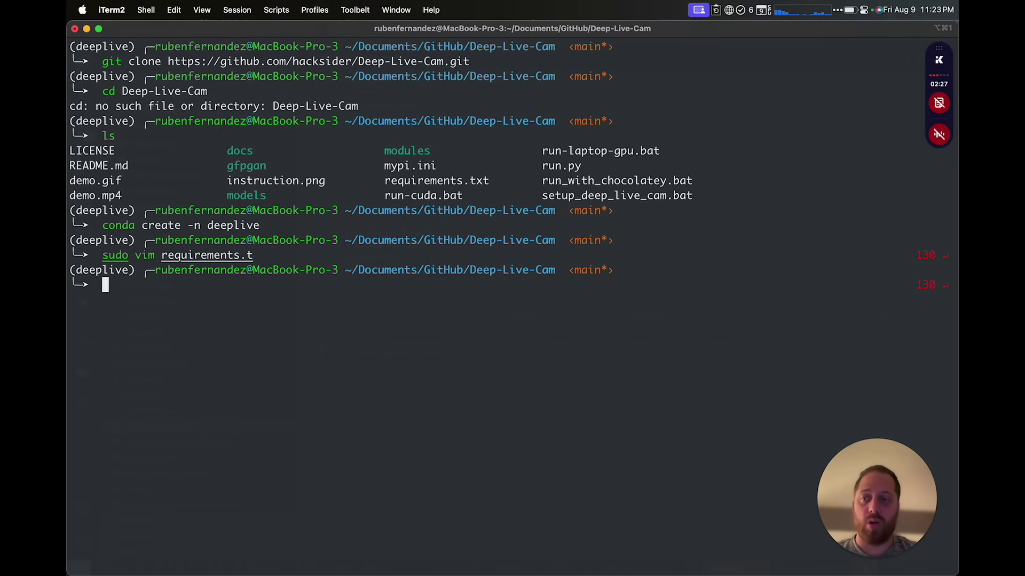
Open the project folder in VS Code with code . and bring up requirements.txt
type("code .")
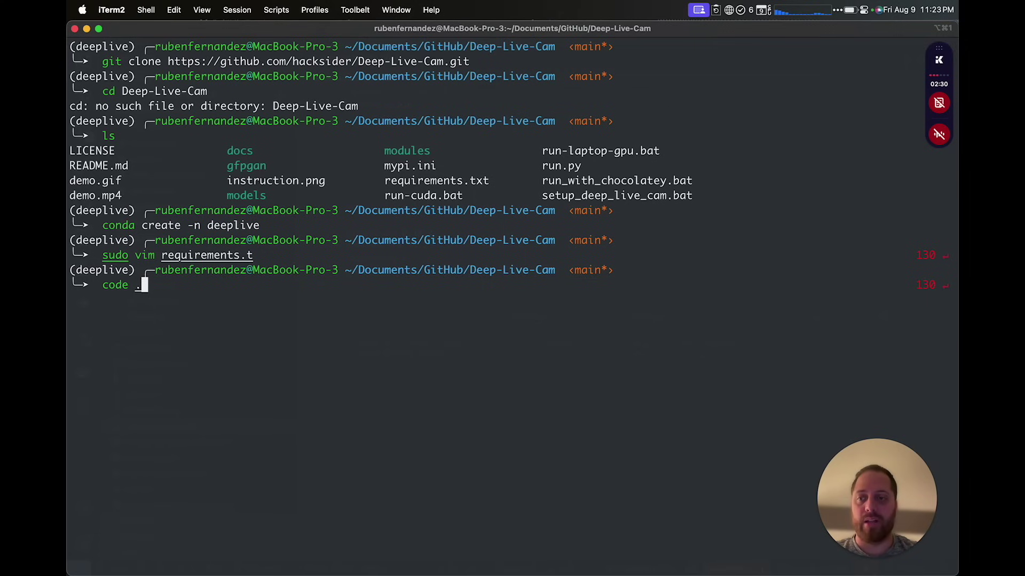
key("Return")
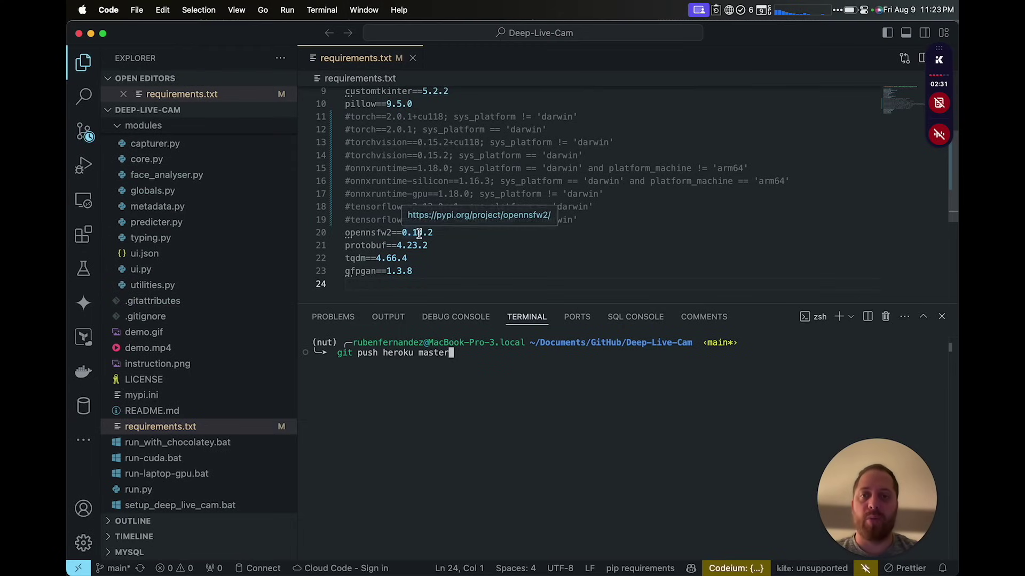
left_click(172, 427)
scroll(466, 228, "up", 1)
scroll(466, 228, "up", 1)
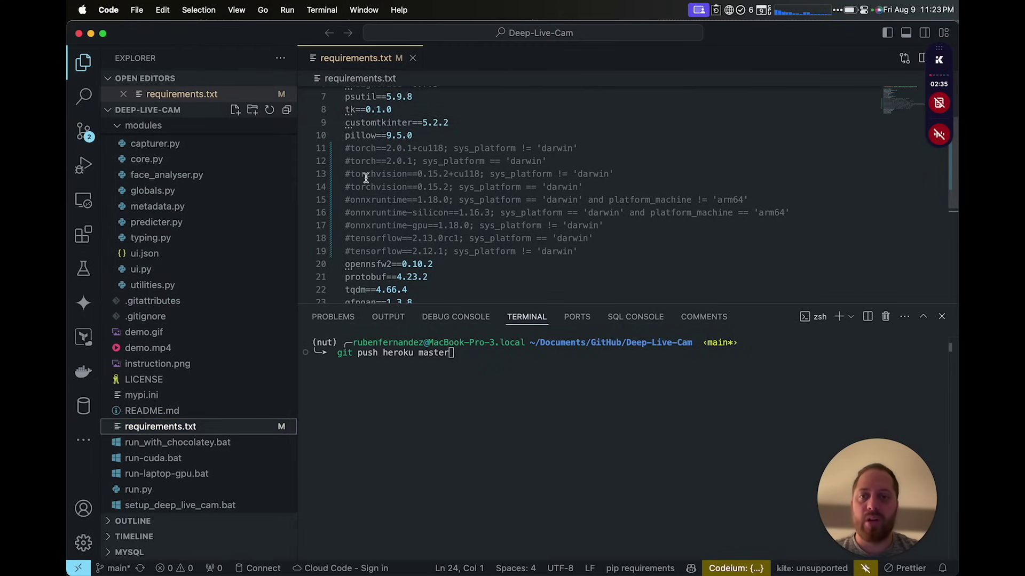
Select and inspect the commented-out torch, onnxruntime and tensorflow lines 11–19
left_click_drag(347, 148, 510, 213)
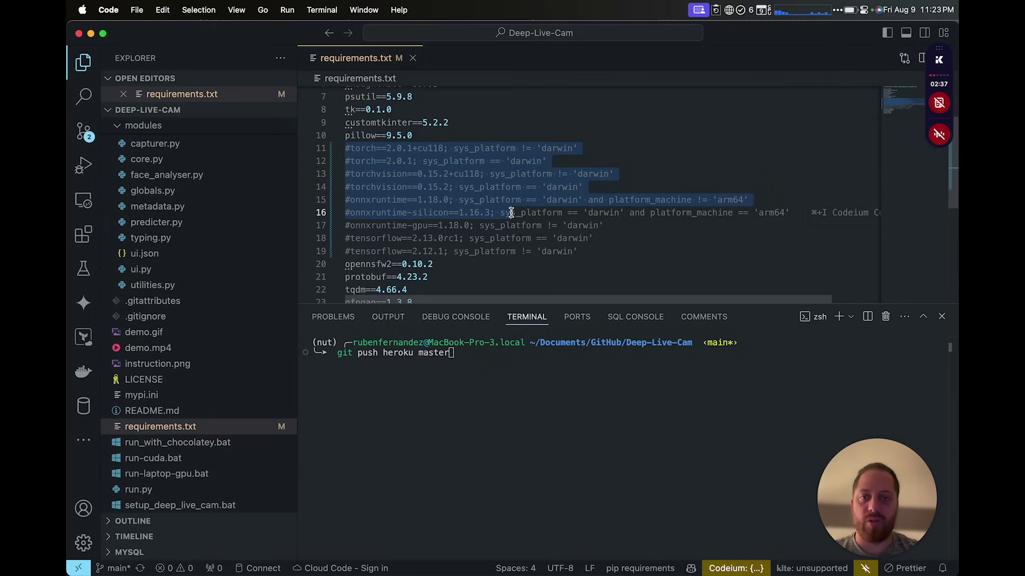
left_click(509, 212)
left_click(351, 149)
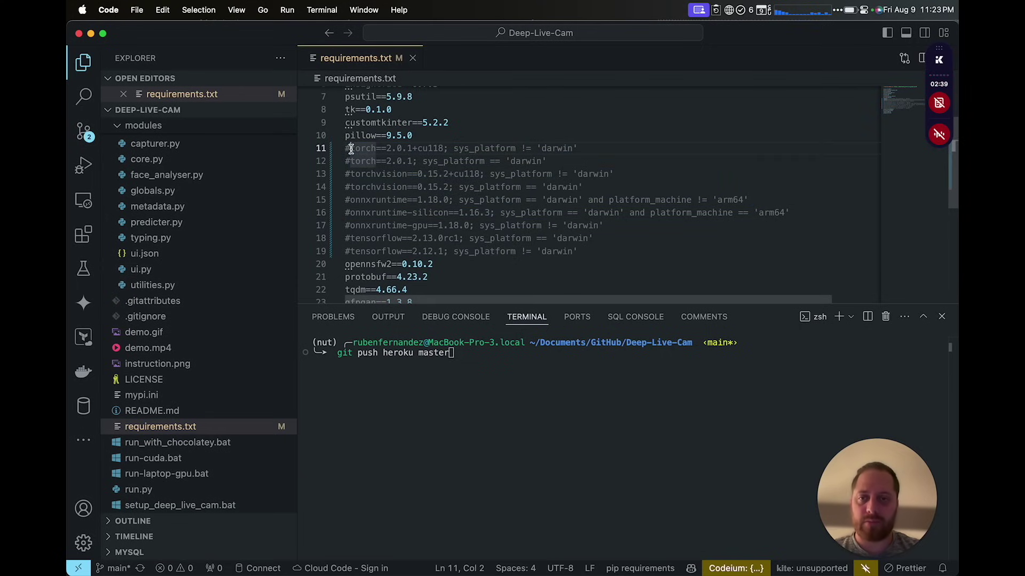
left_click(382, 149)
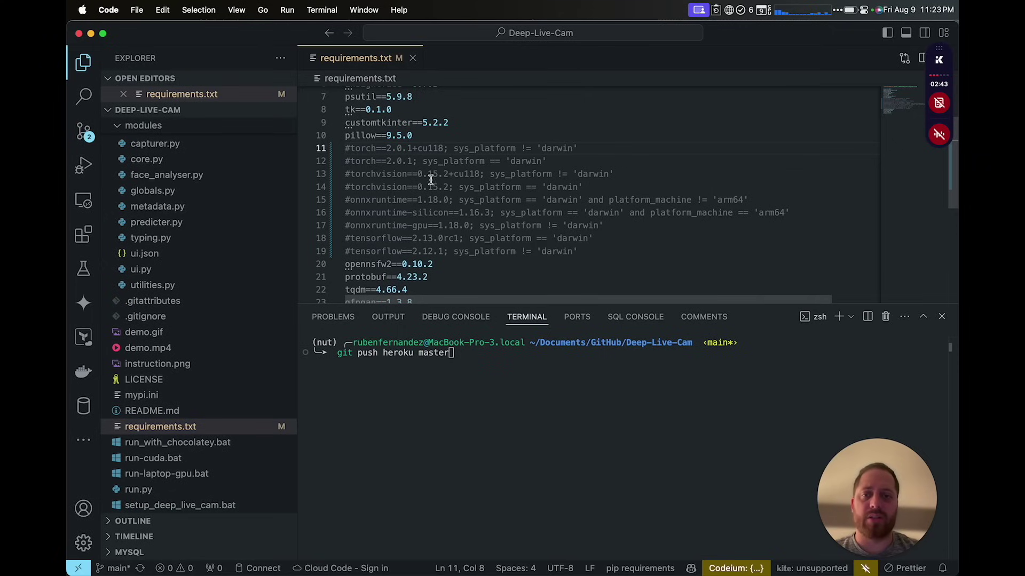
left_click_drag(597, 251, 343, 154)
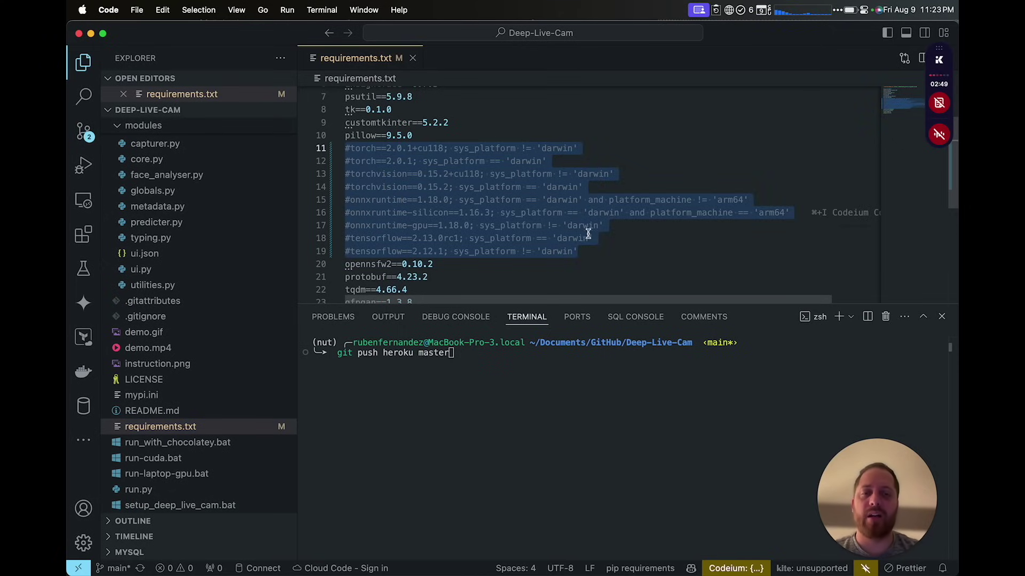
left_click(593, 251)
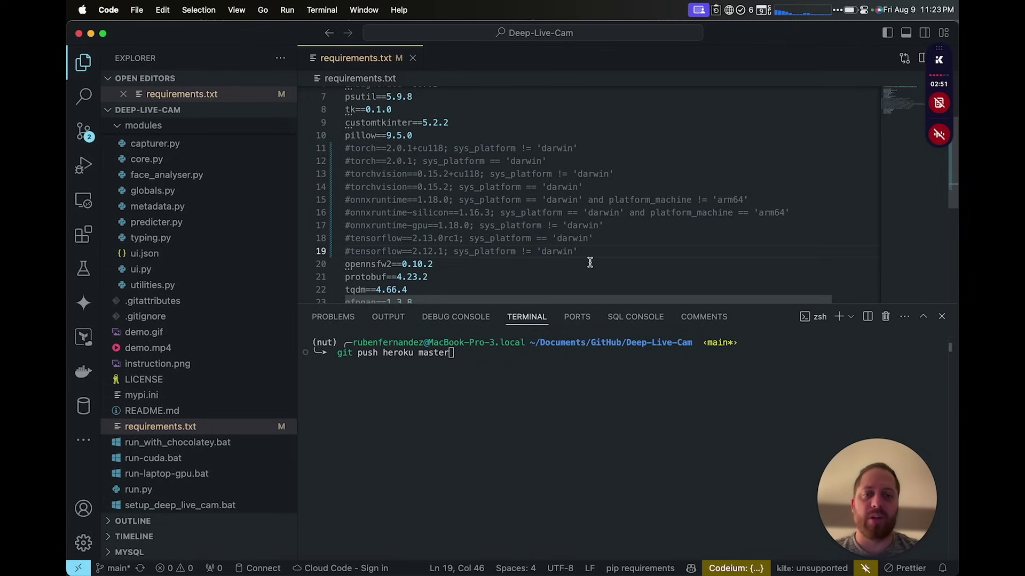
left_click_drag(595, 251, 348, 153)
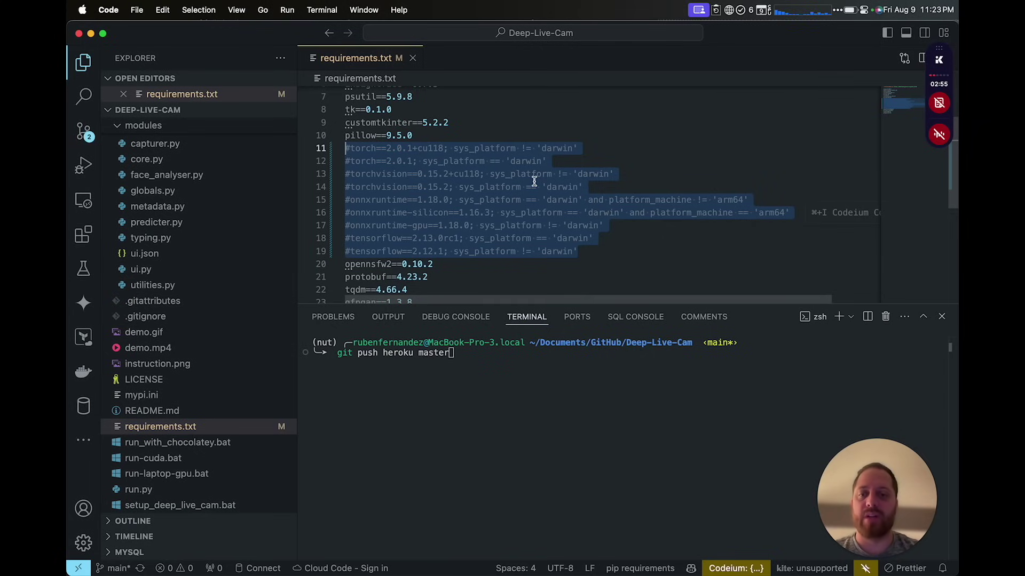
In iTerm2, type pip install -r requirements.txt and cancel it with Ctrl+C
key("super+Tab")
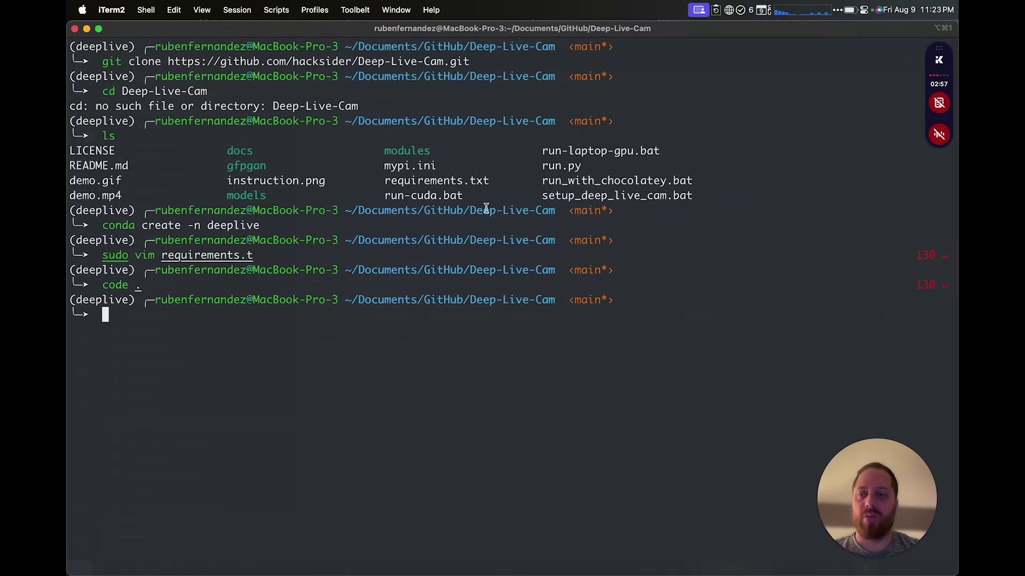
type("pip insal")
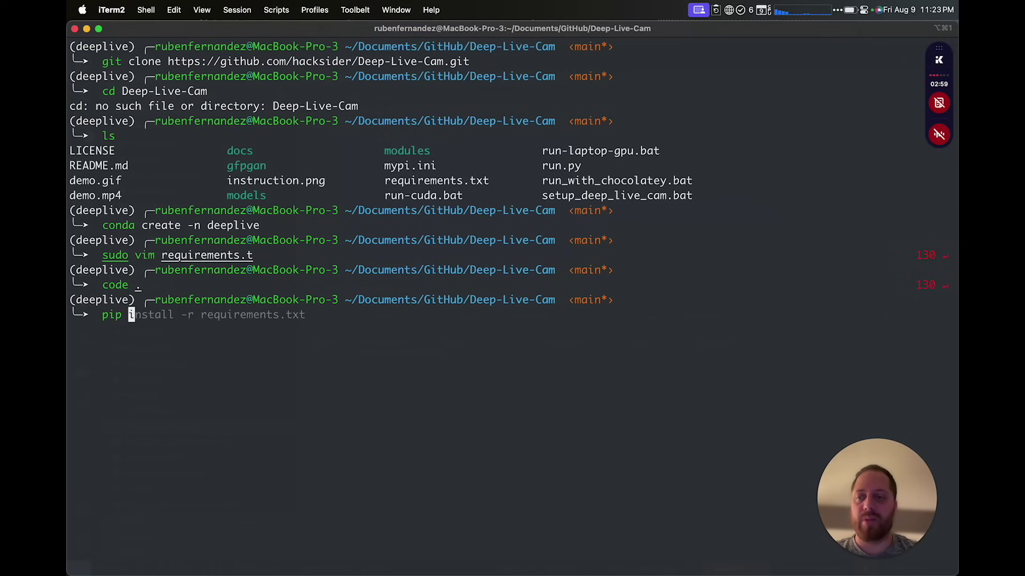
key("BackSpace")
key("BackSpace")
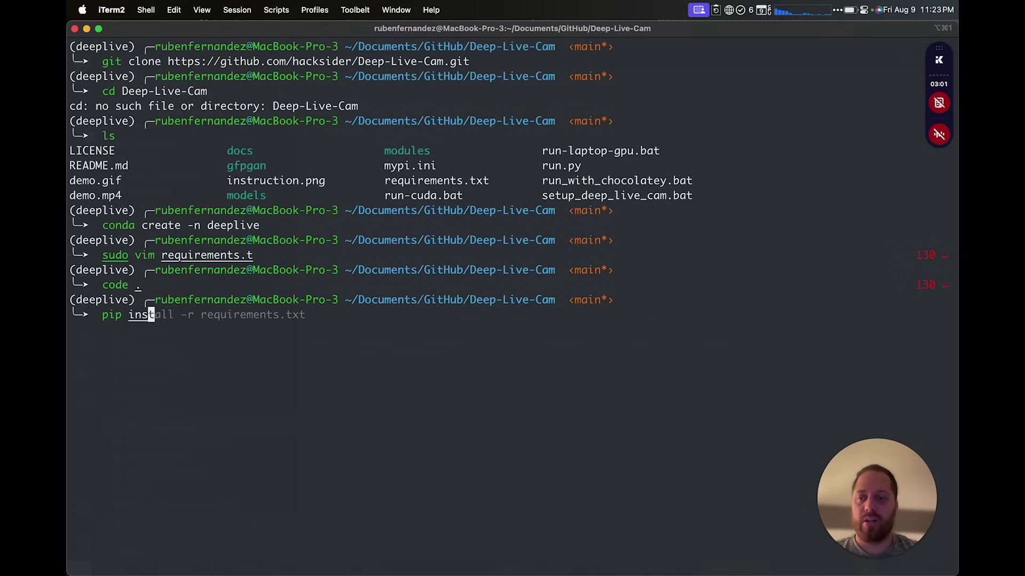
type("tall")
key("Right")
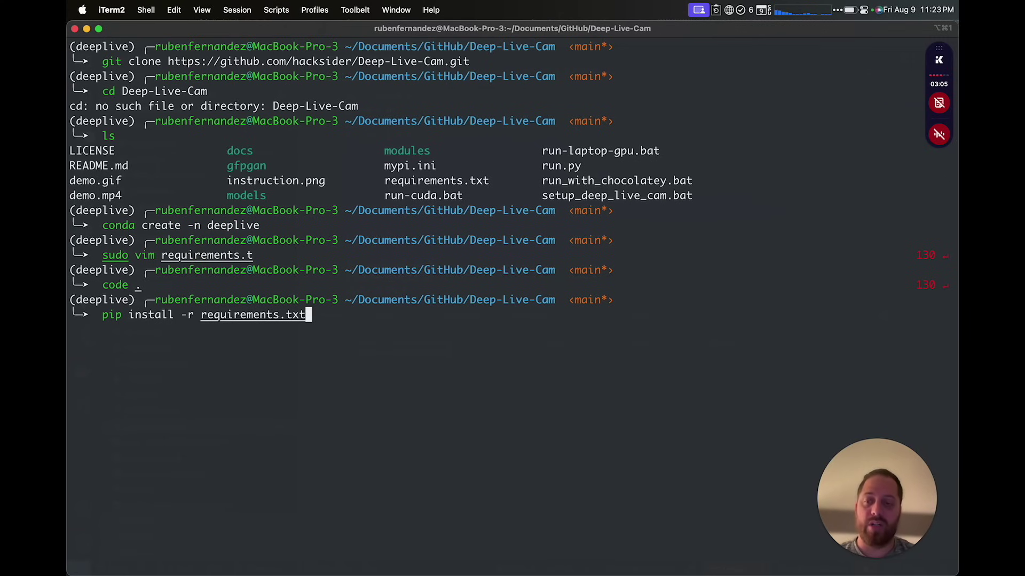
key("ctrl+c")
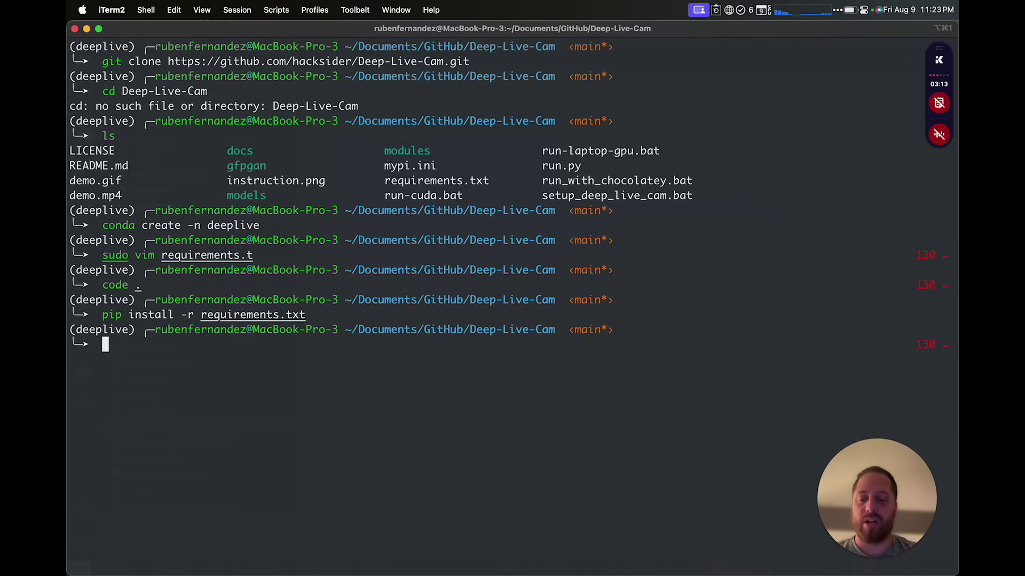
key("super+space")
In Chrome, close the Code dropdown and scroll the README to the Download Models step, highlighting 'models'
type("chrome")
key("Return")
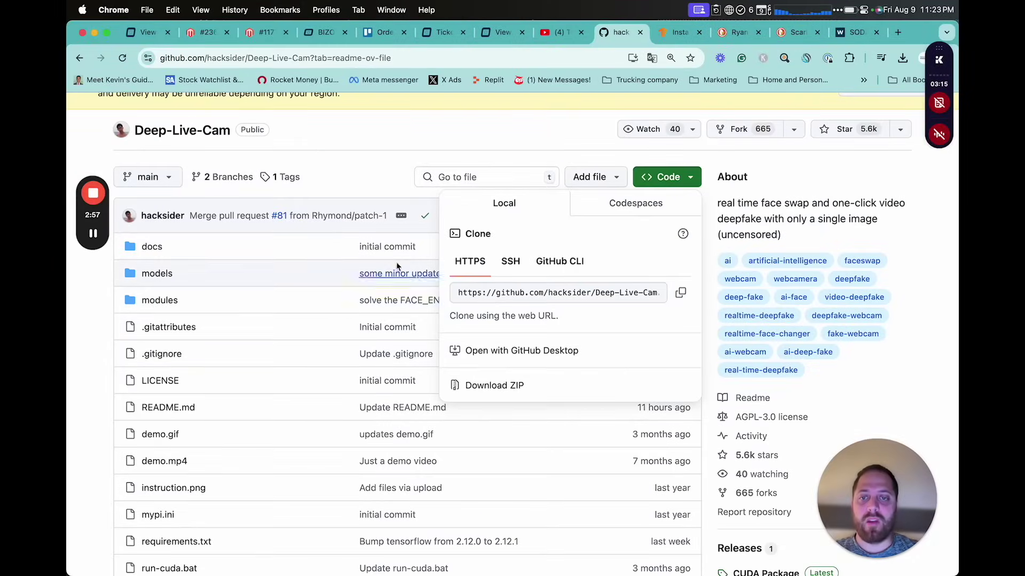
left_click(364, 171)
scroll(364, 174, "down", 5)
scroll(363, 174, "down", 15)
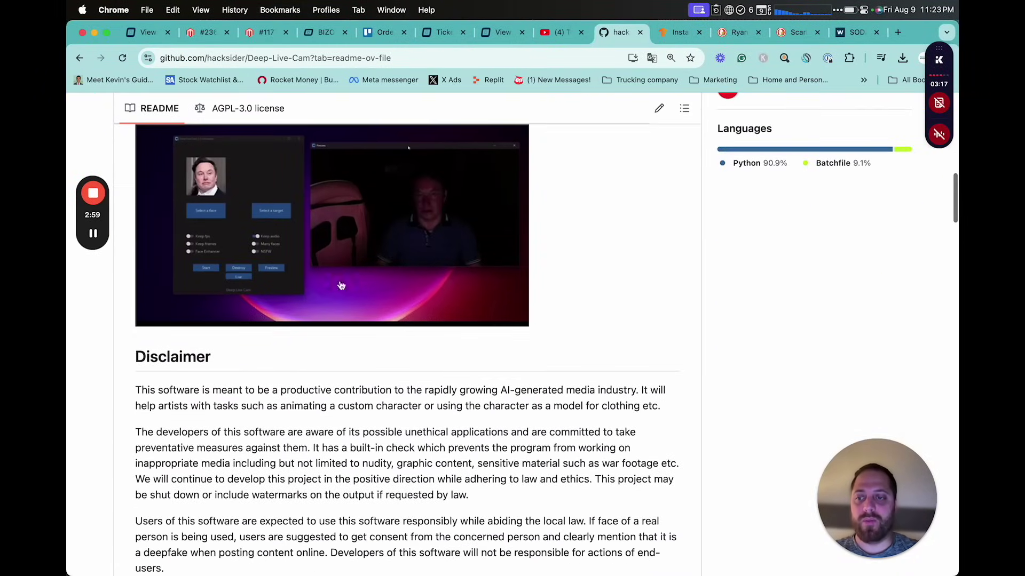
scroll(407, 447, "down", 4)
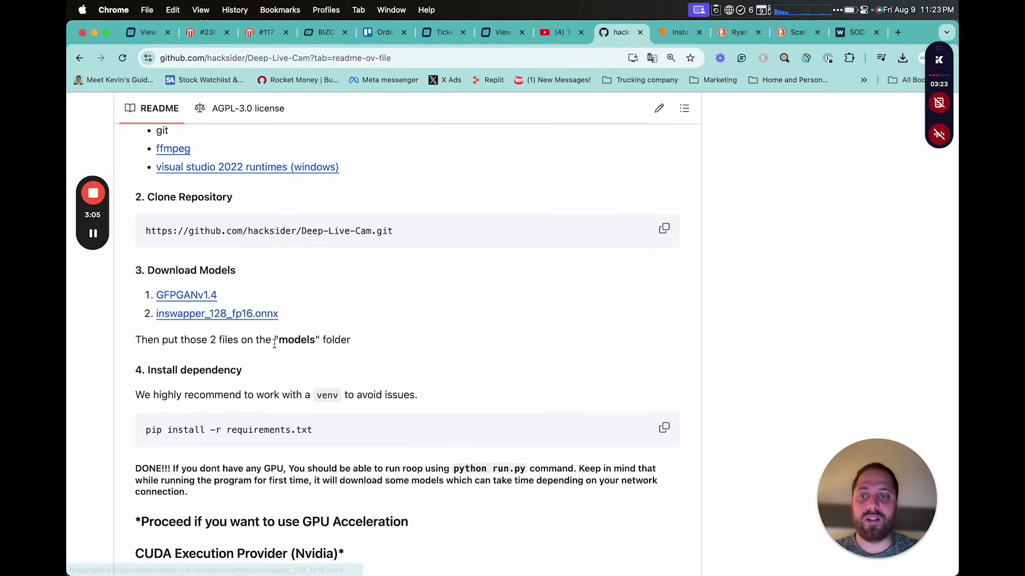
left_click_drag(278, 341, 333, 336)
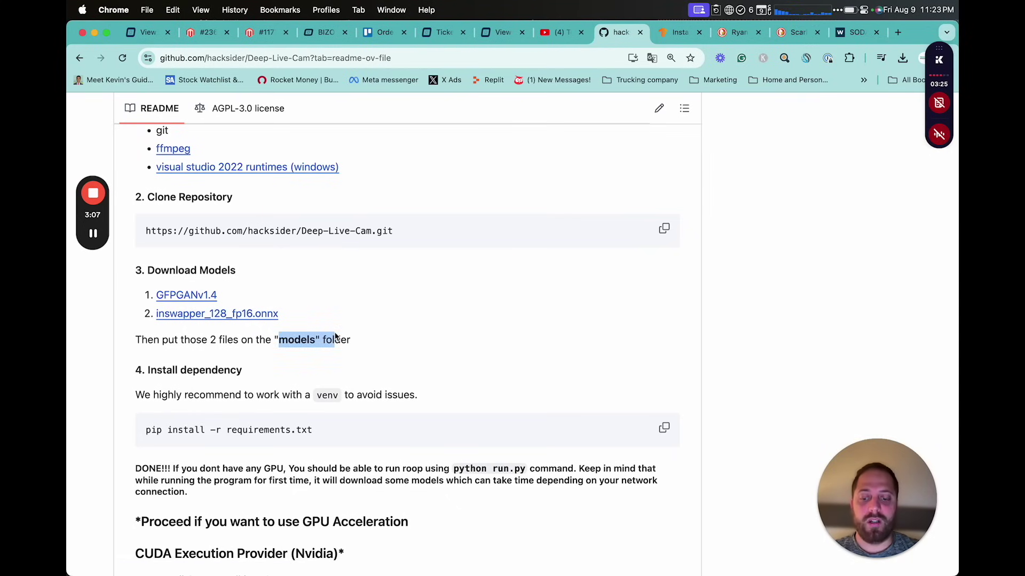
Switch back to iTerm2 via Spotlight
key("super+space")
type("iterm")
key("Return")
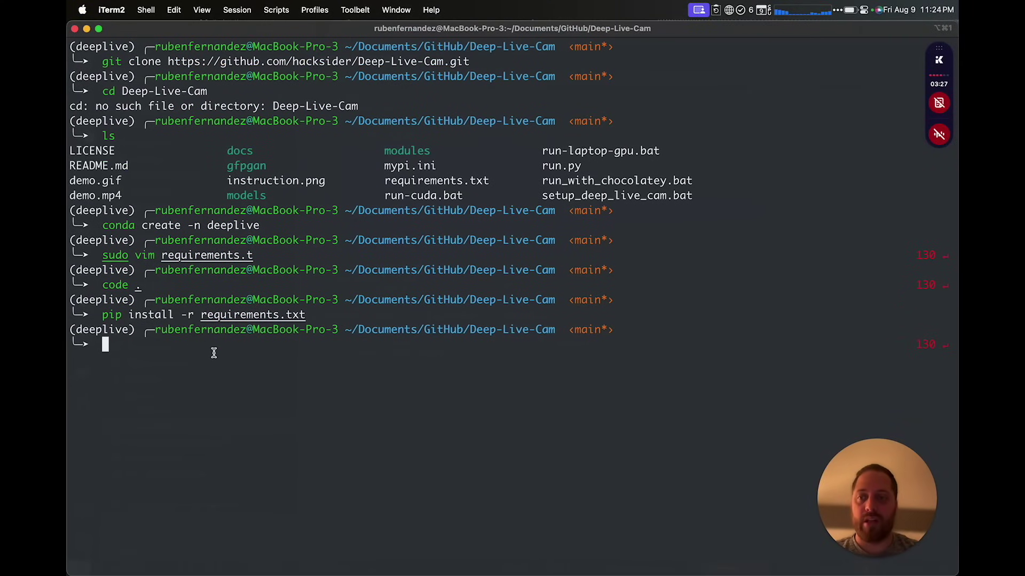
List the project, cd into models and ls to confirm GFPGANv1.4.pth and inswapper_128_fp16.onnx
type("ls")
key("Return")
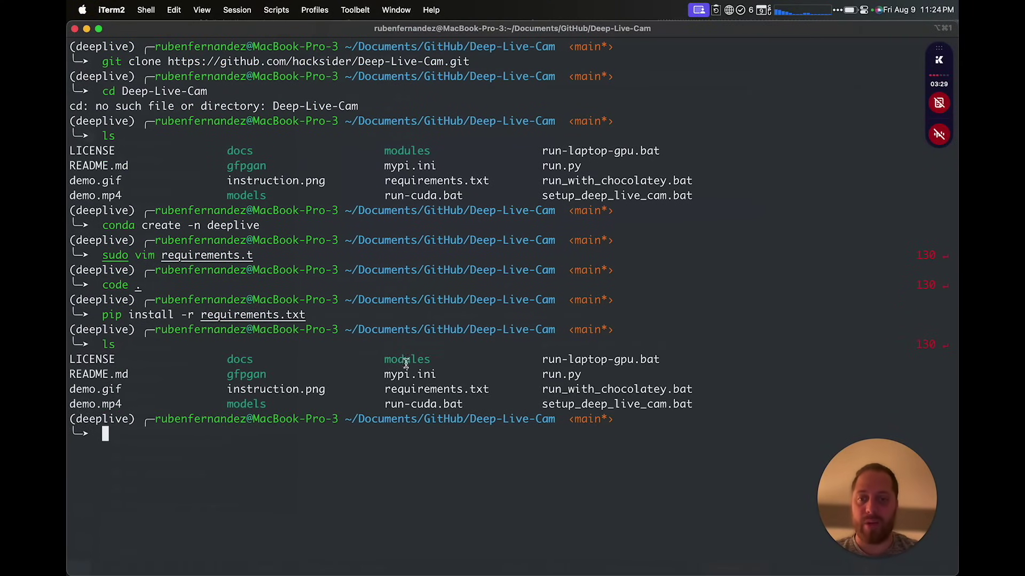
double_click(230, 403)
type("cd model")
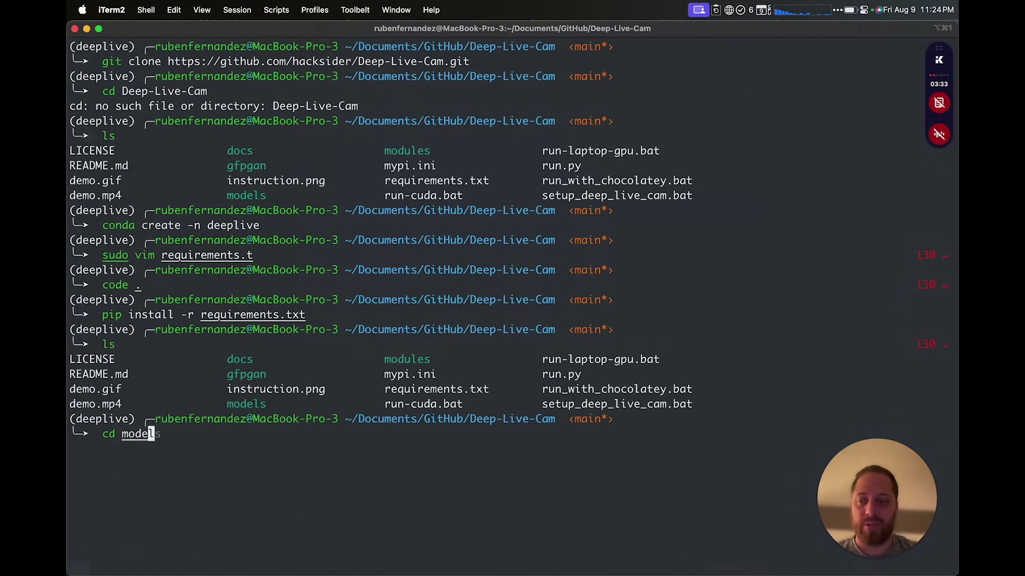
type("s")
key("Return")
type("ls")
key("Return")
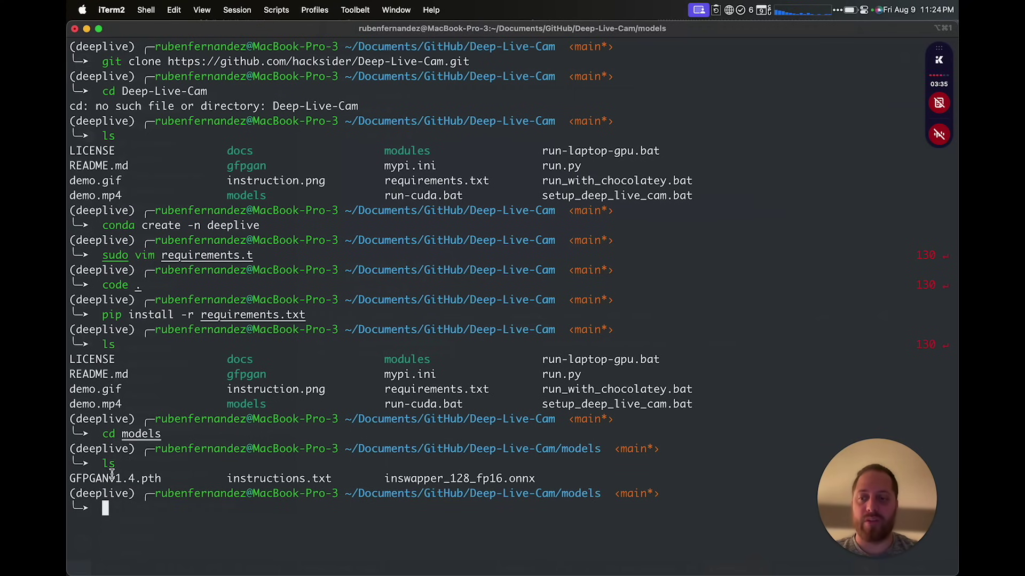
left_click_drag(71, 478, 555, 469)
left_click(455, 462)
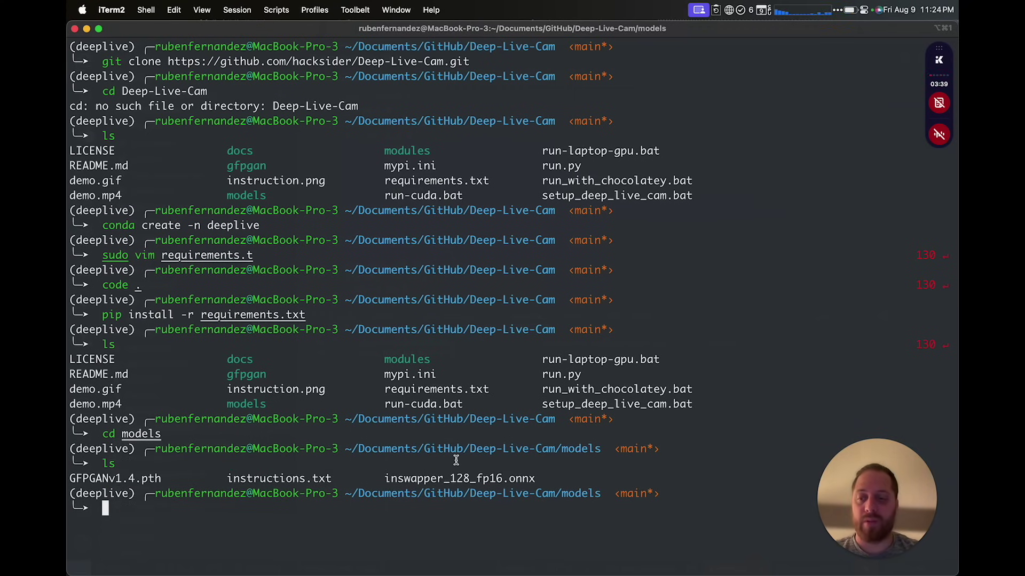
key("super+Tab")
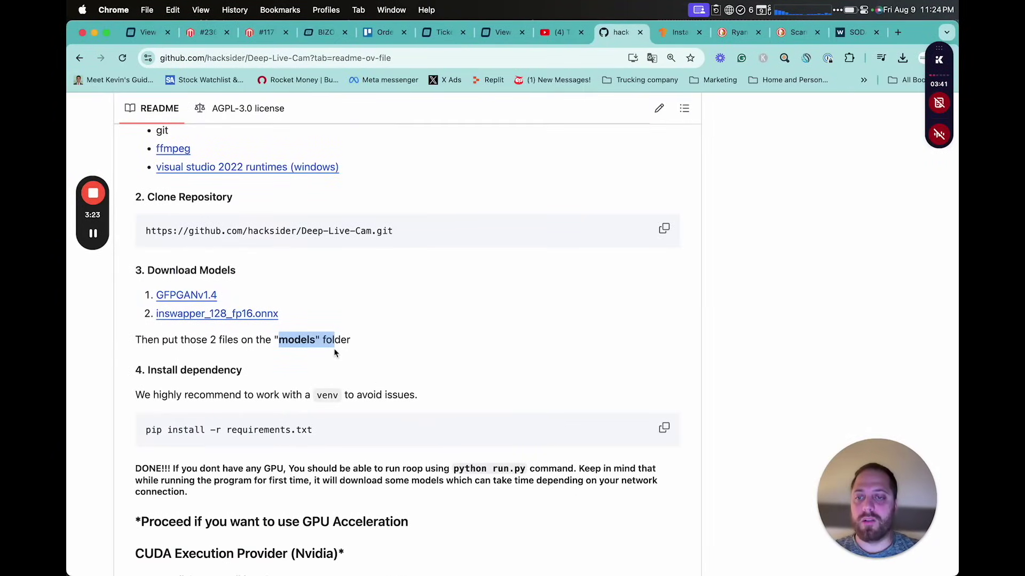
Scroll to the README's Apple Silicon CoreML section and copy python run.py --execution-provider coreml
scroll(334, 352, "down", 5)
left_click(320, 295)
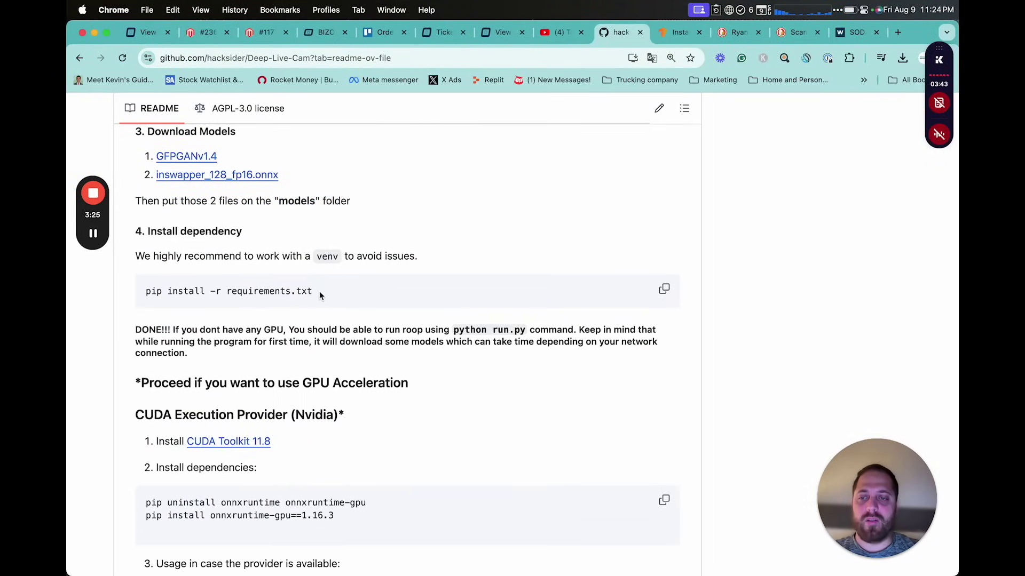
left_click_drag(320, 295, 179, 293)
scroll(184, 297, "down", 3)
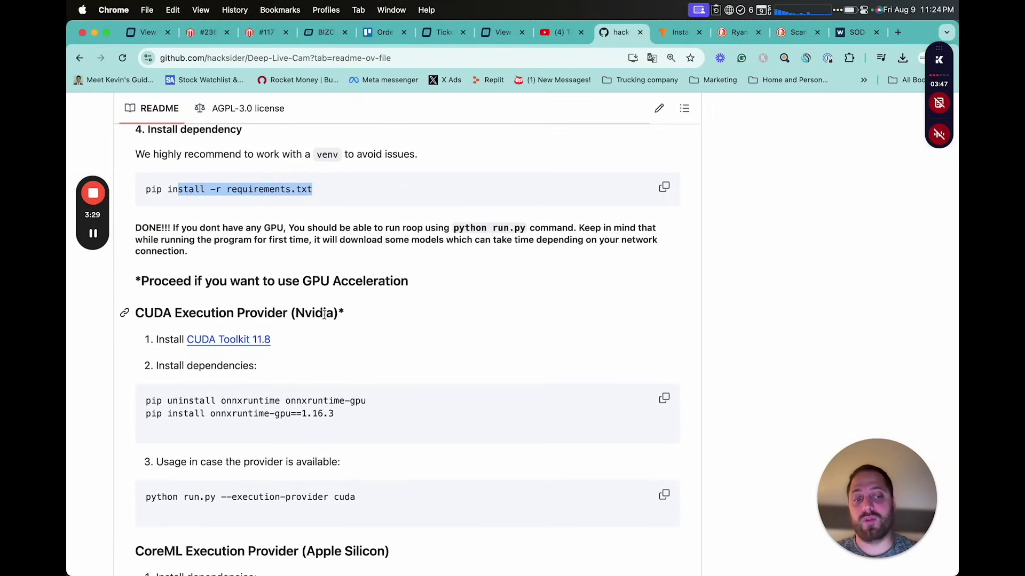
scroll(324, 314, "down", 10)
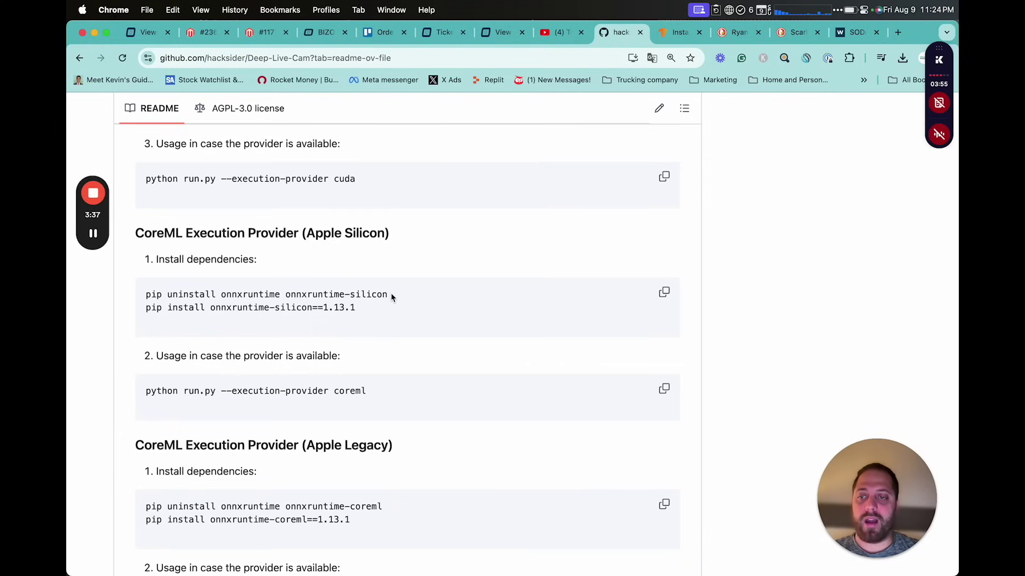
left_click_drag(390, 295, 145, 294)
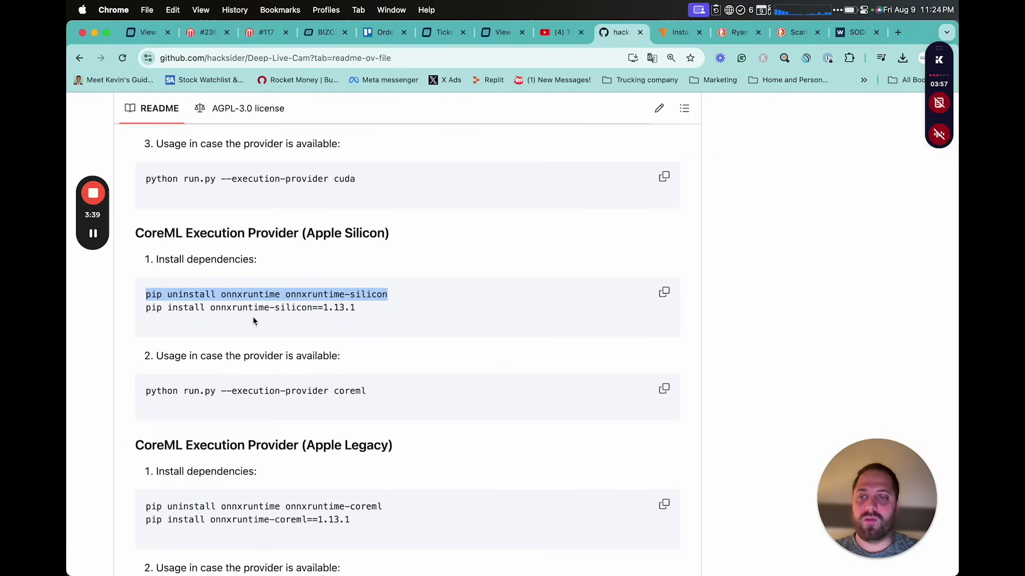
left_click(238, 305)
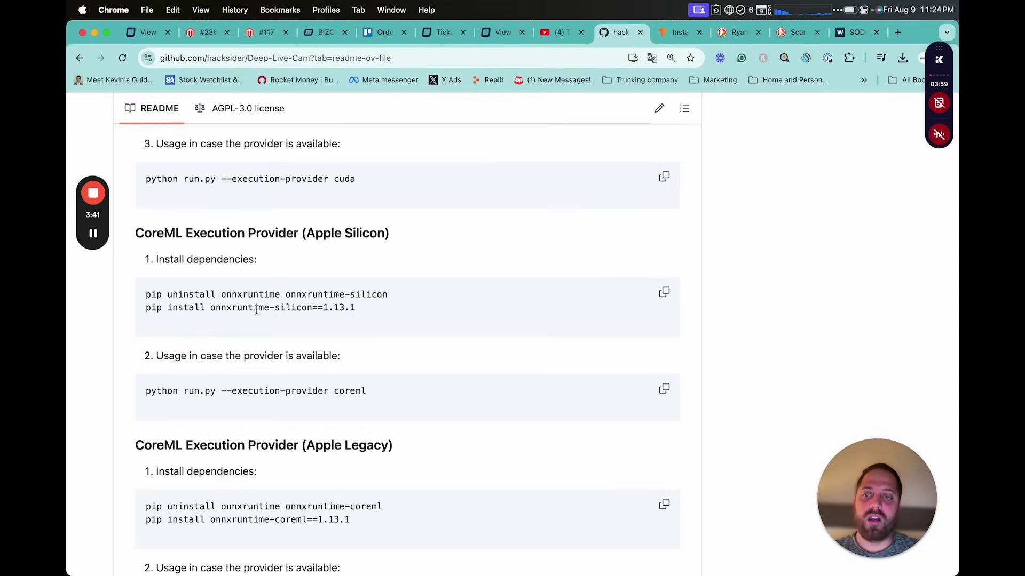
left_click_drag(355, 309, 248, 311)
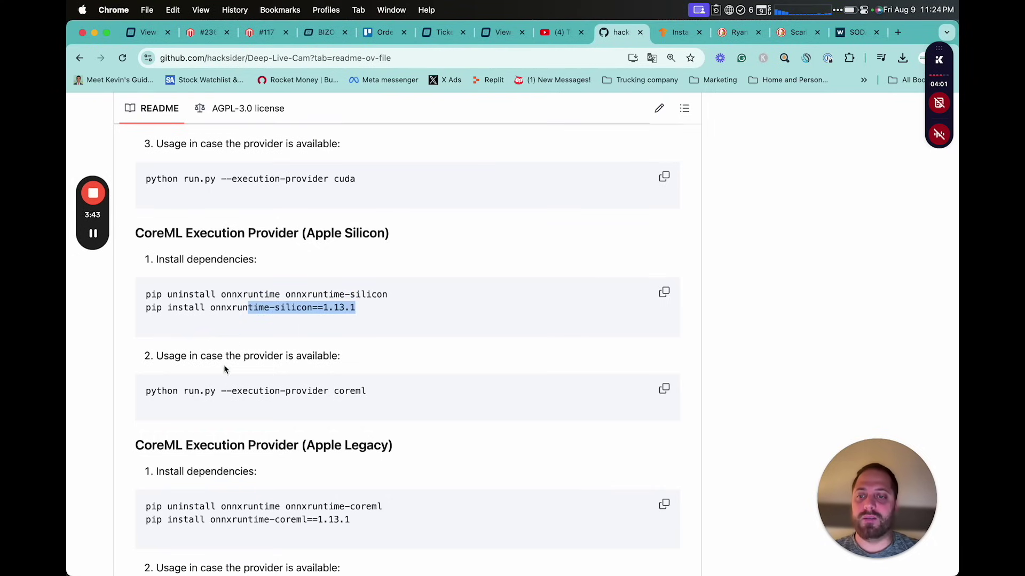
left_click(371, 396)
left_click_drag(394, 397, 130, 386)
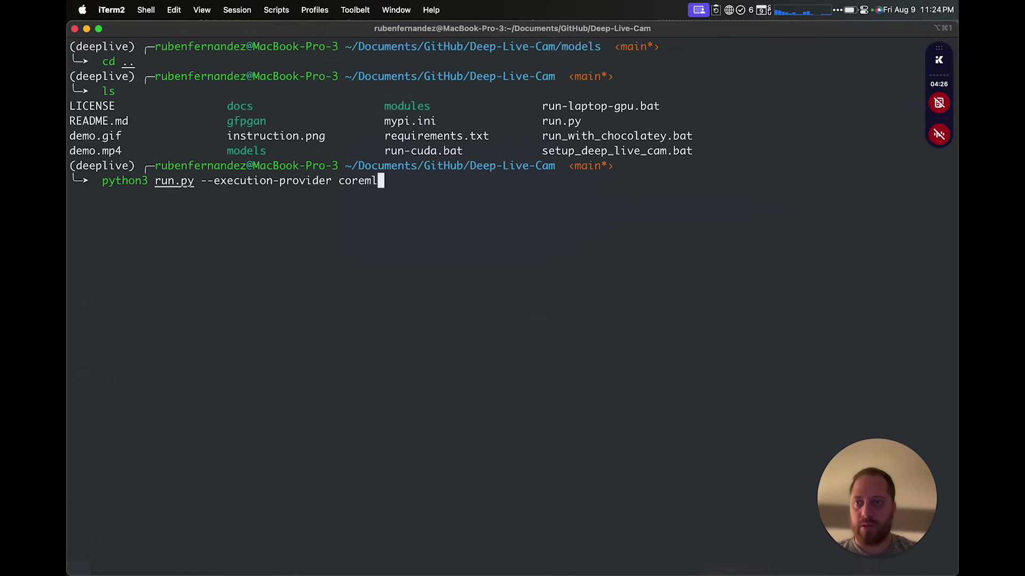
key("Return")
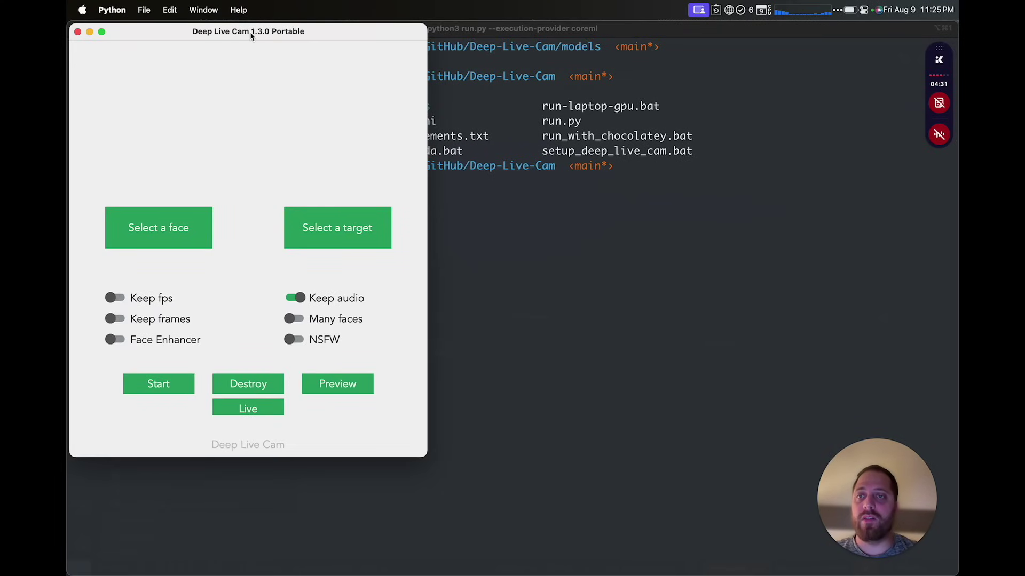
Load the actor portrait JPEG from Downloads as the source face
left_click_drag(253, 36, 310, 63)
left_click(236, 253)
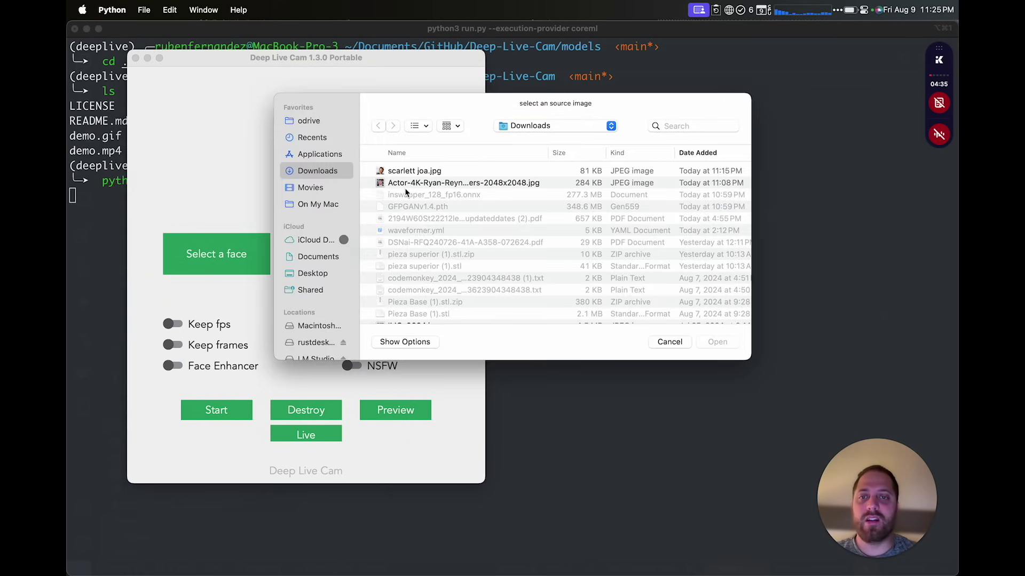
left_click(426, 183)
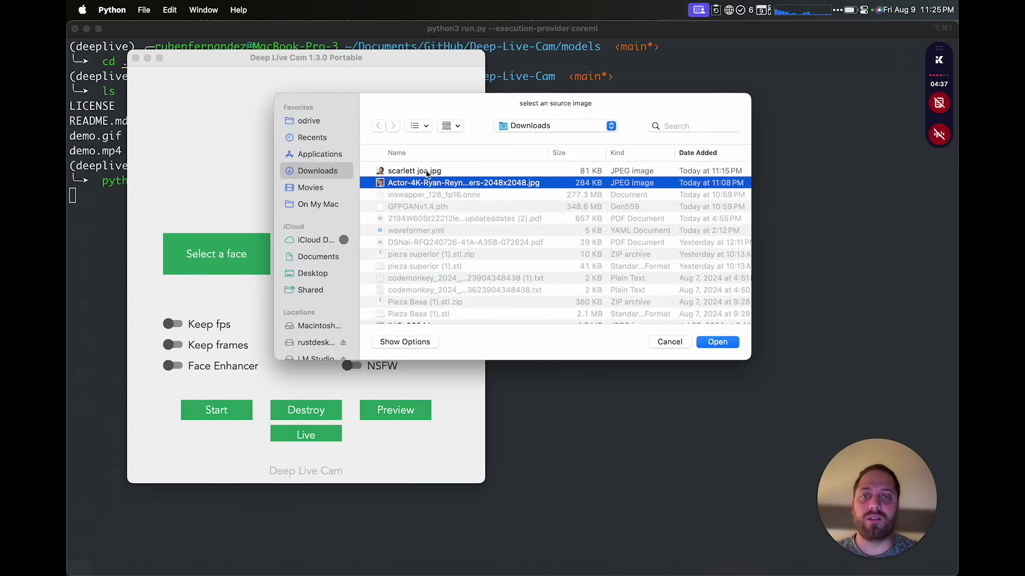
left_click(425, 172)
left_click(431, 185)
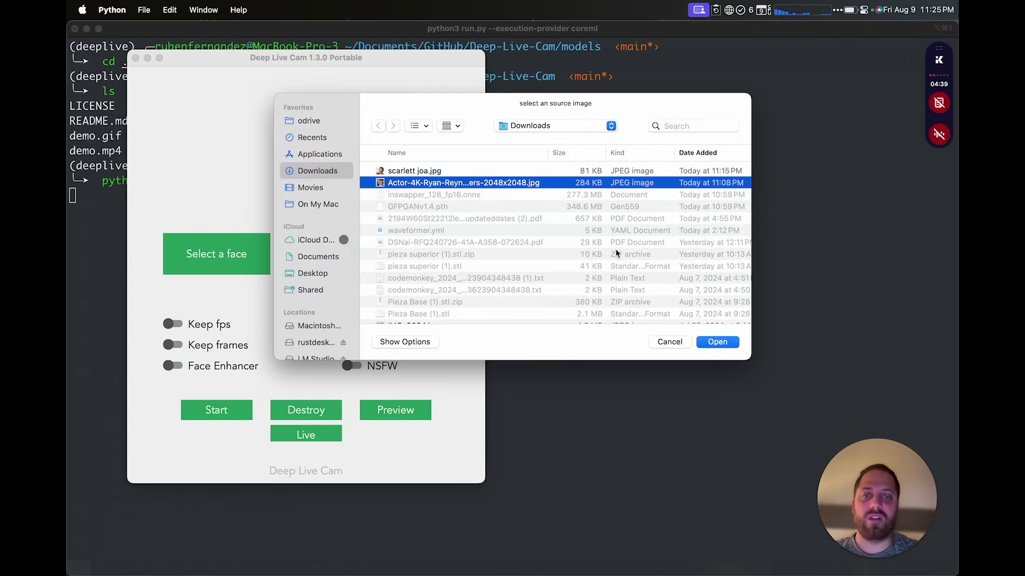
left_click(711, 343)
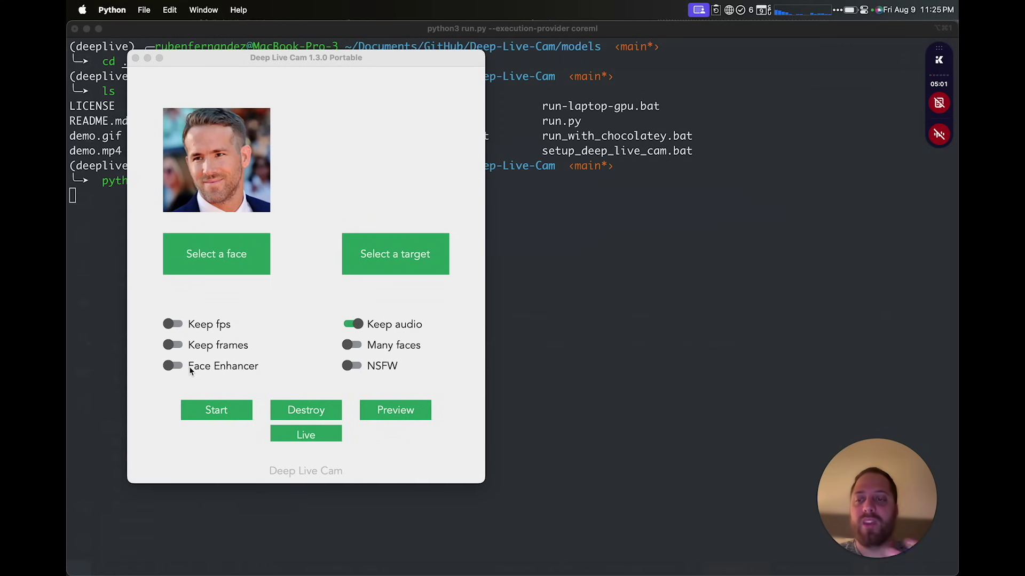
Start the Live webcam Preview with the loaded face swapped in
left_click(310, 437)
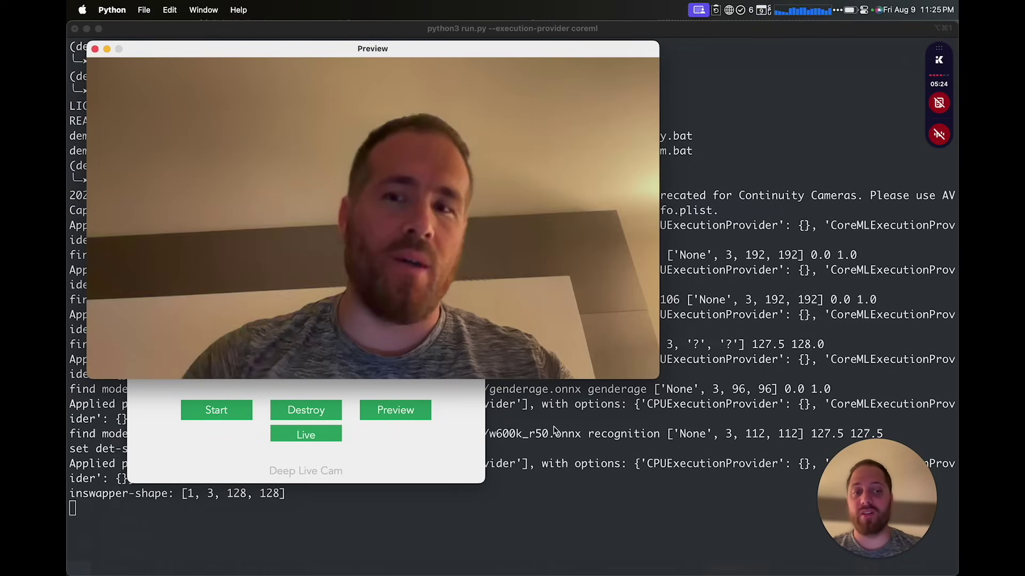
Stop the running session, rerun the previous CoreML launch command, and enable Face Enhancer in the new window
left_click(523, 434)
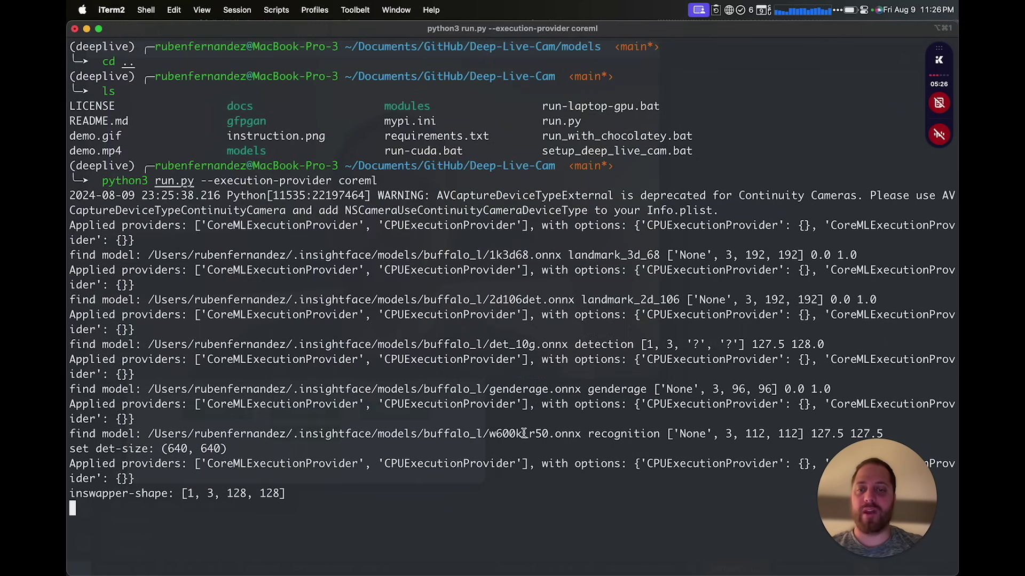
key("ctrl+c")
key("Up")
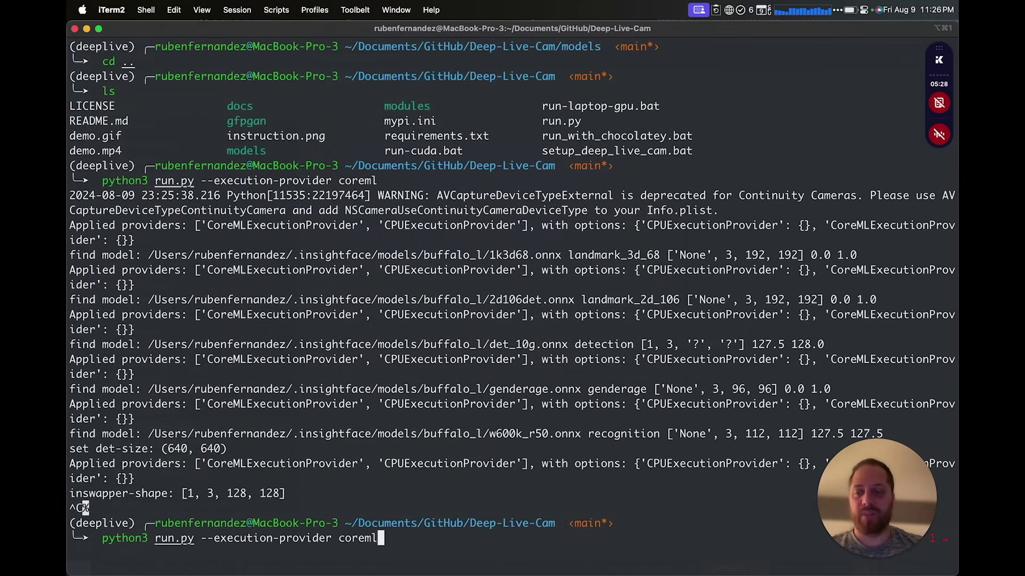
key("Return")
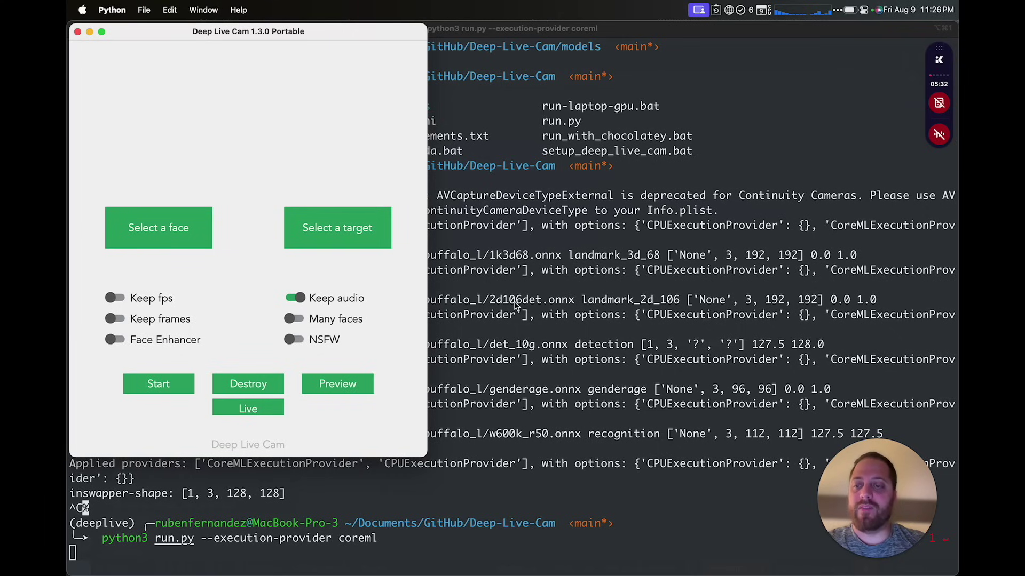
left_click(123, 343)
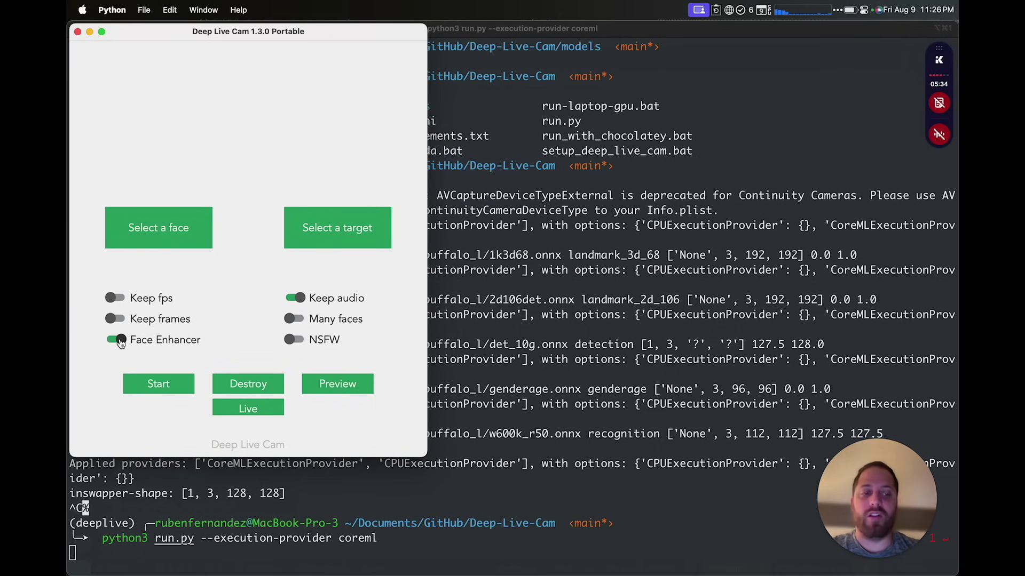